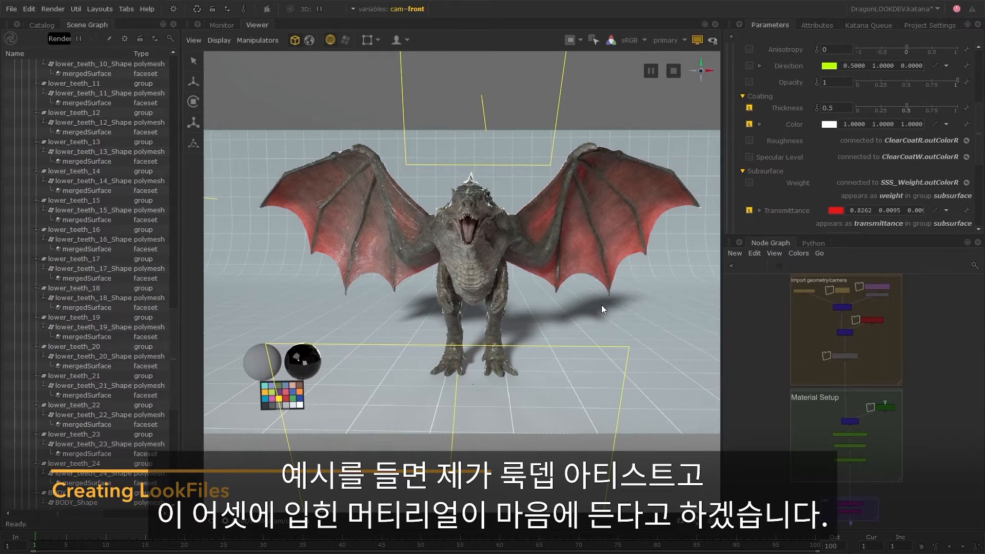
Step: Add a LookFileBake node beside the MaterialAssign nodes in the Material Setup group
left_click_drag(723, 337, 584, 354)
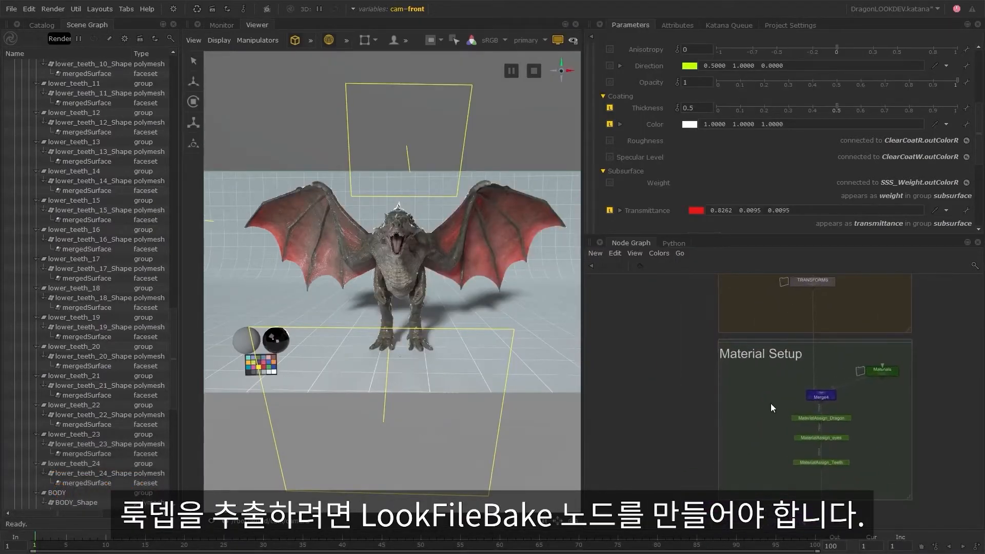
key("Tab")
type("look")
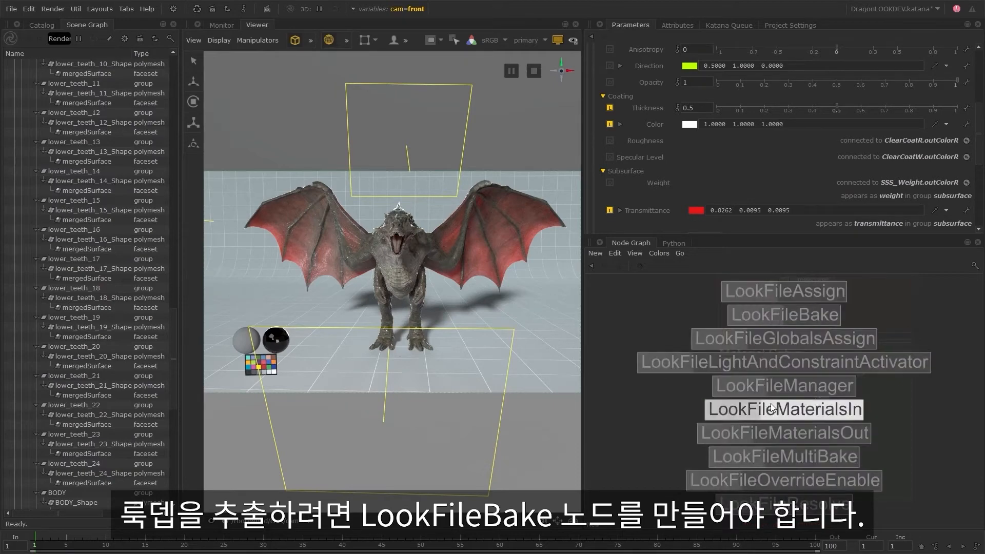
left_click(775, 316)
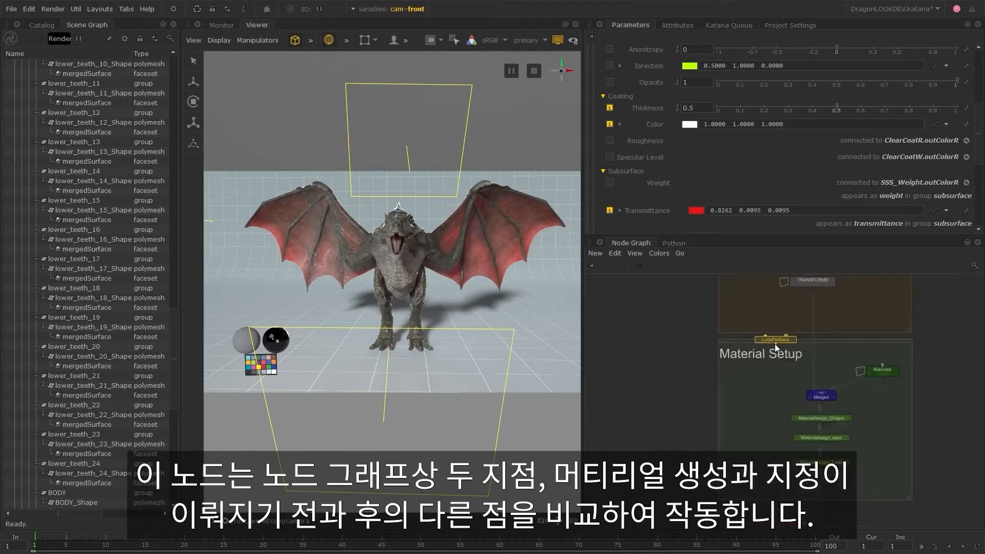
left_click(756, 433)
middle_click_drag(861, 439, 806, 437)
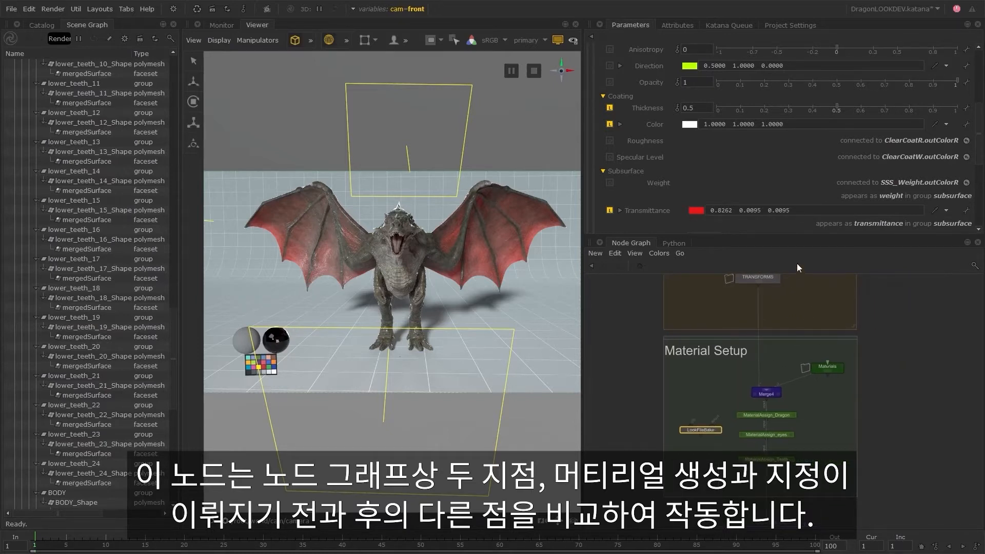
Step: Connect the LookFileBake node's orig input to the TRANSFORMS node above the Material Setup group
left_click_drag(802, 235, 805, 169)
middle_click_drag(731, 361, 728, 405)
scroll(700, 396, "up", 5)
left_click_drag(676, 380, 778, 239)
scroll(759, 236, "down", 5)
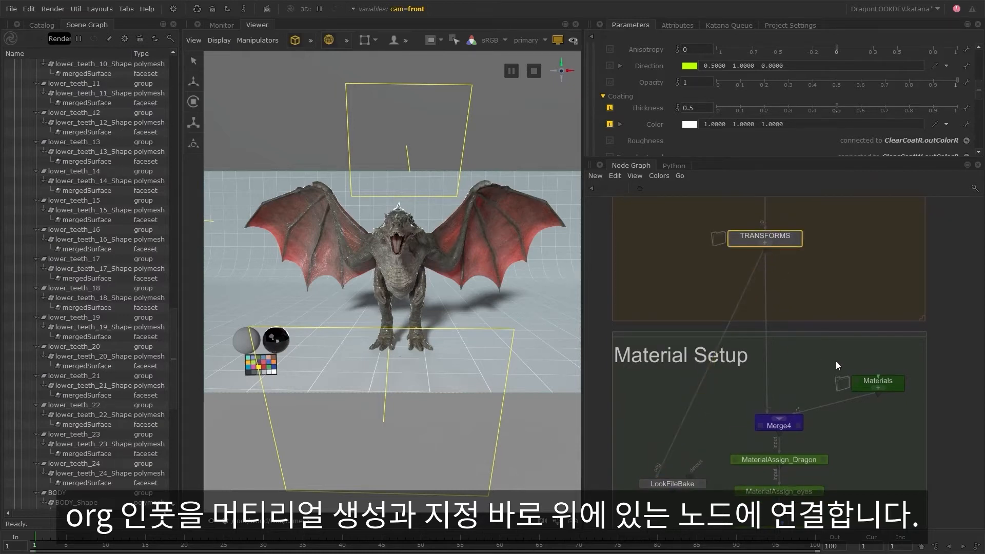
Step: Connect the LookFileBake node's default input to MaterialAssign_Teeth and move the bake node level with it
middle_click_drag(855, 450, 851, 361)
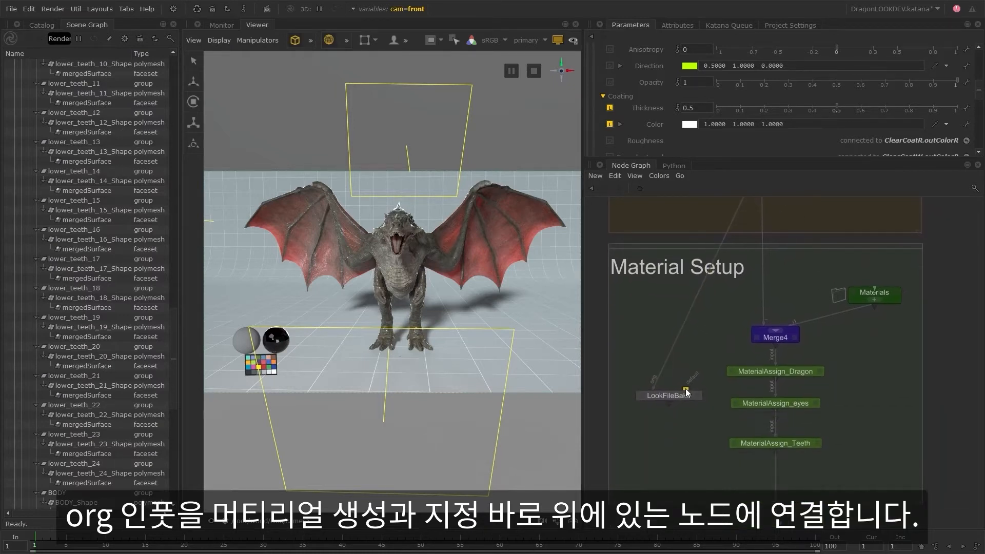
left_click_drag(686, 389, 738, 374)
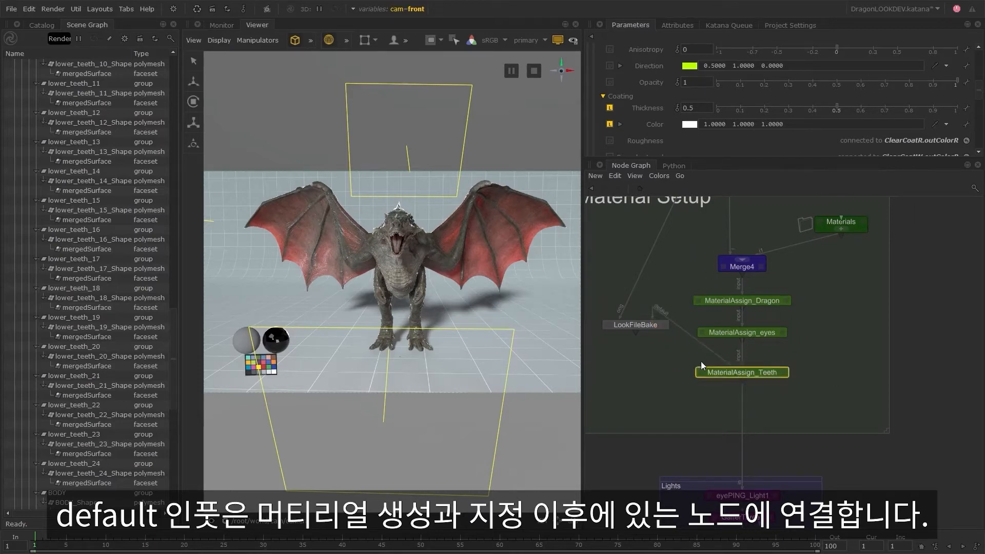
left_click_drag(649, 327, 640, 383)
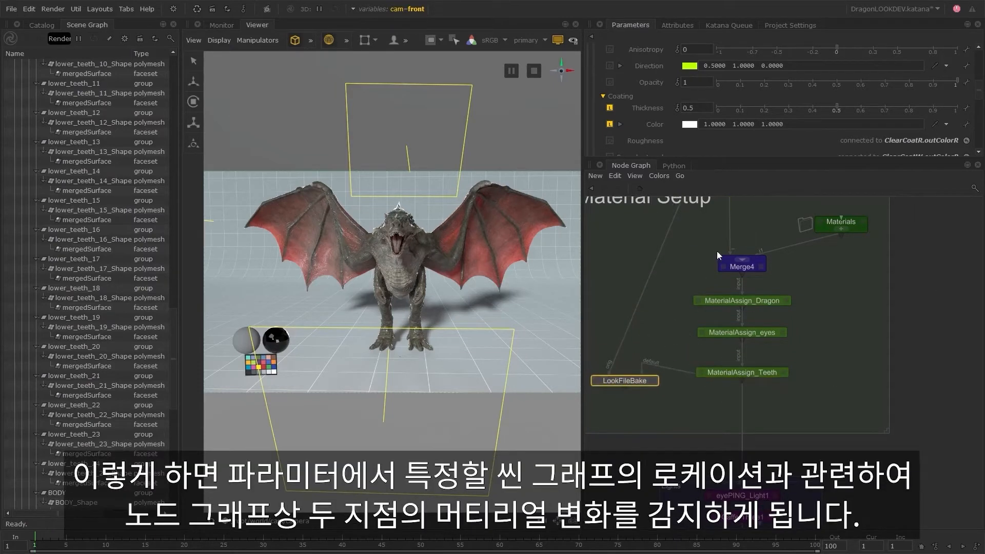
Step: Open the LookFileBake node's parameters and set its root location to /root/world/geo/asset from the scene graph
middle_click_drag(787, 341, 791, 406)
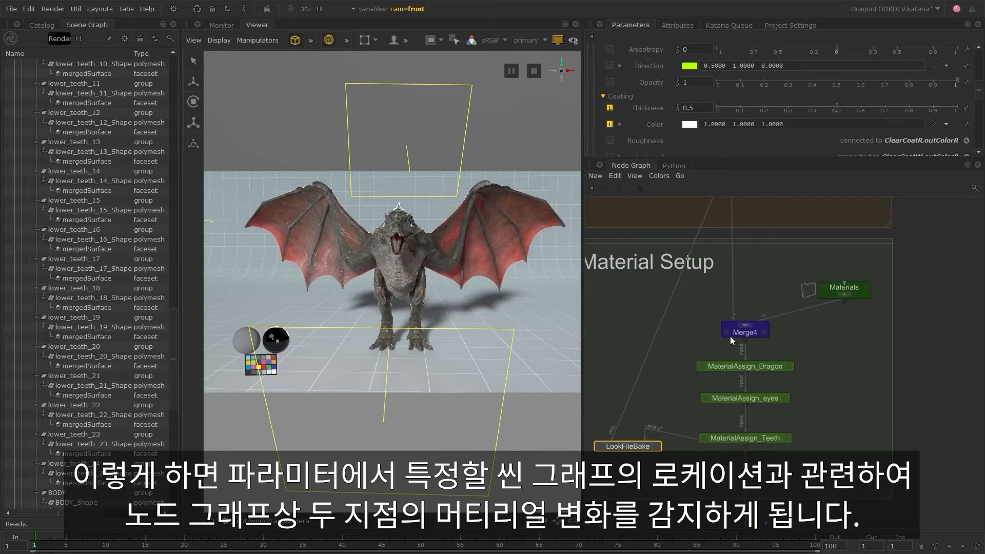
scroll(762, 393, "down", 3)
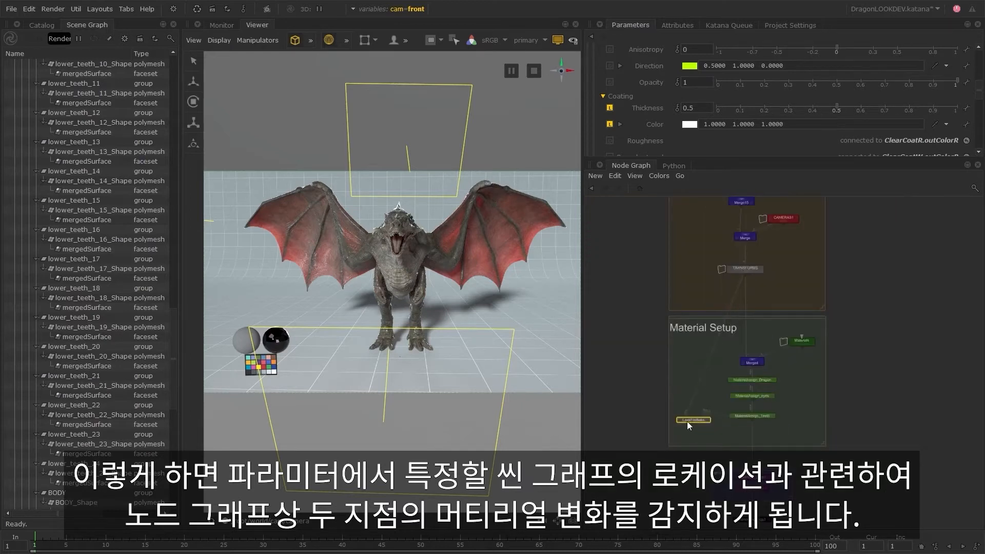
scroll(695, 426, "up", 5)
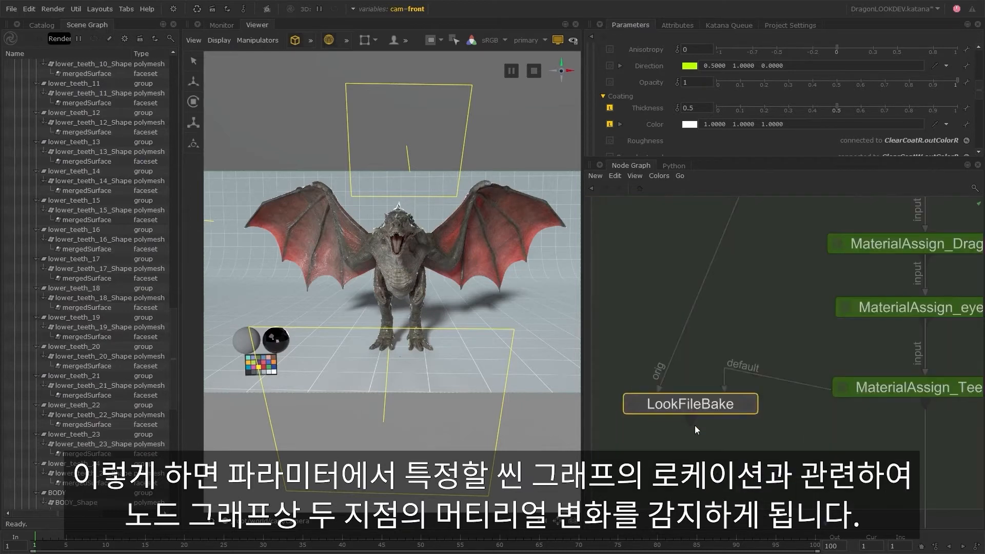
left_click(748, 408)
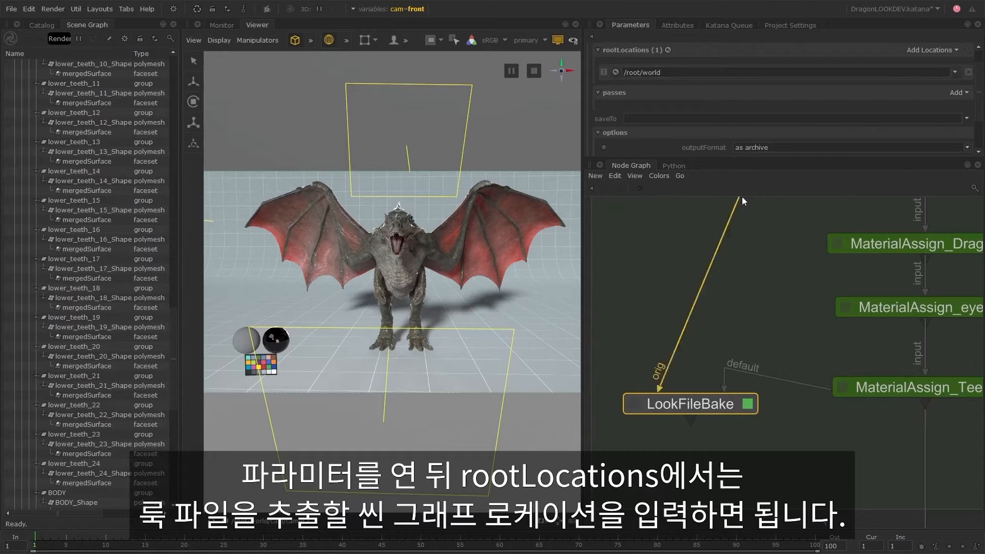
left_click_drag(739, 159, 734, 300)
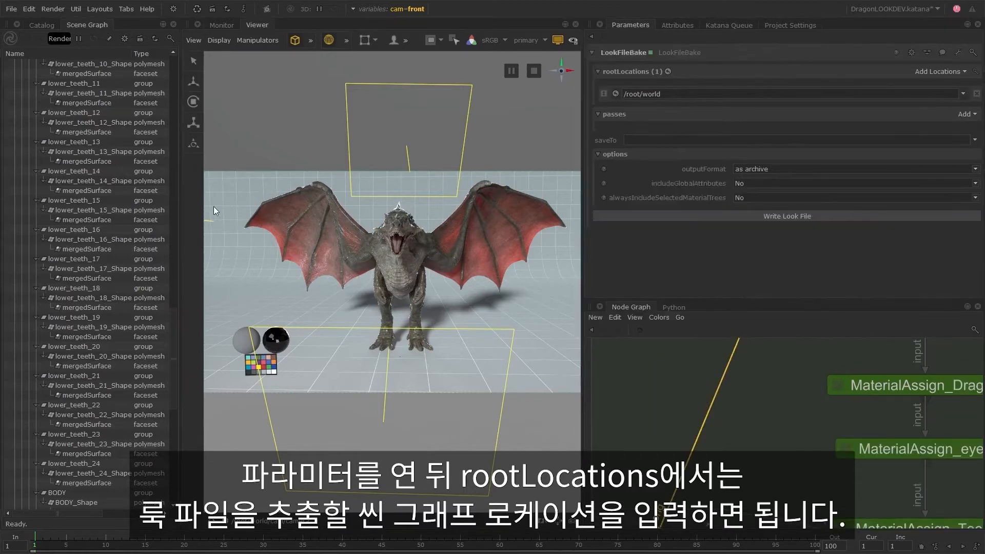
left_click_drag(176, 322, 176, 60)
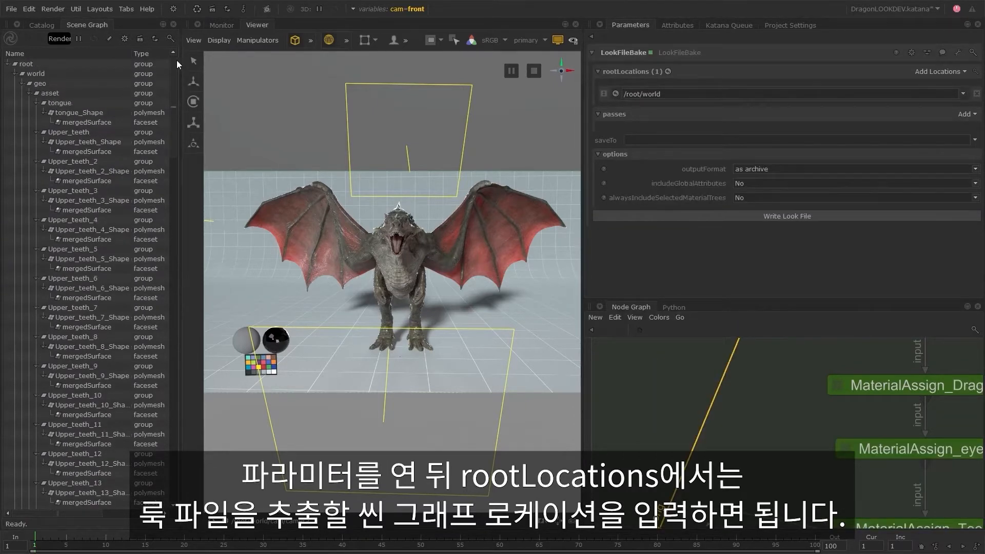
left_click(63, 93)
left_click_drag(63, 94, 673, 96)
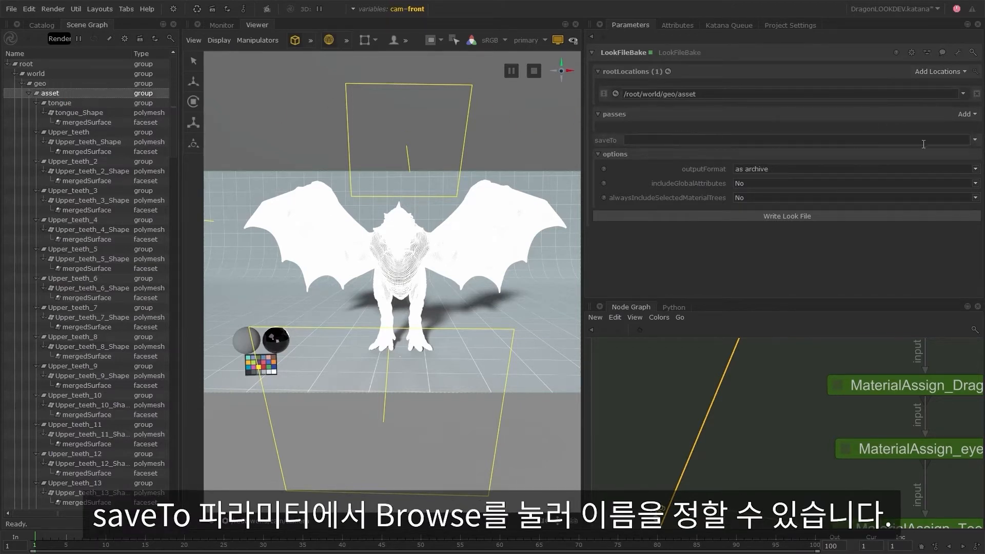
Step: Set the look file's save destination to dragon.klf in the Dragon_Asset/lookfile folder within Scenes
left_click(976, 139)
left_click(903, 152)
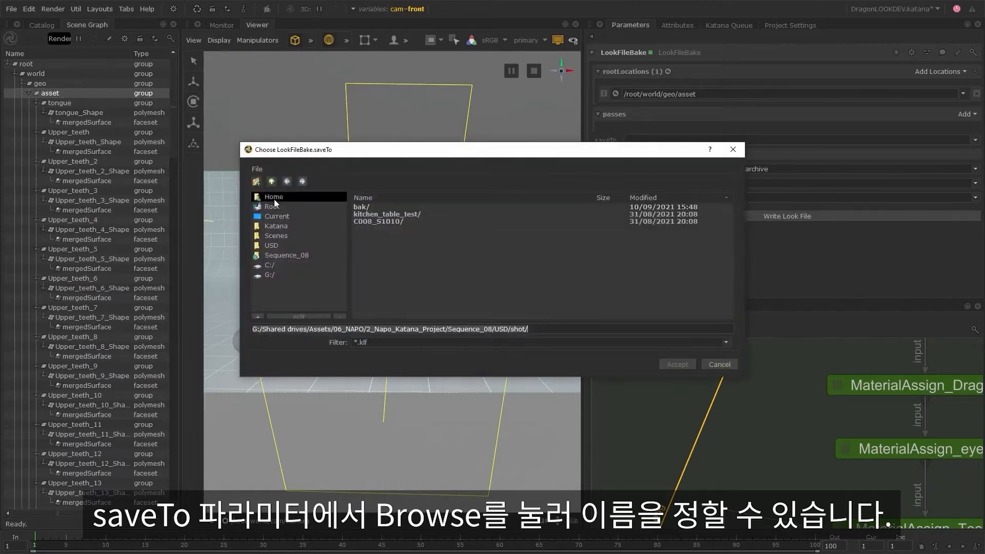
left_click(274, 236)
double_click(364, 250)
double_click(390, 206)
double_click(390, 207)
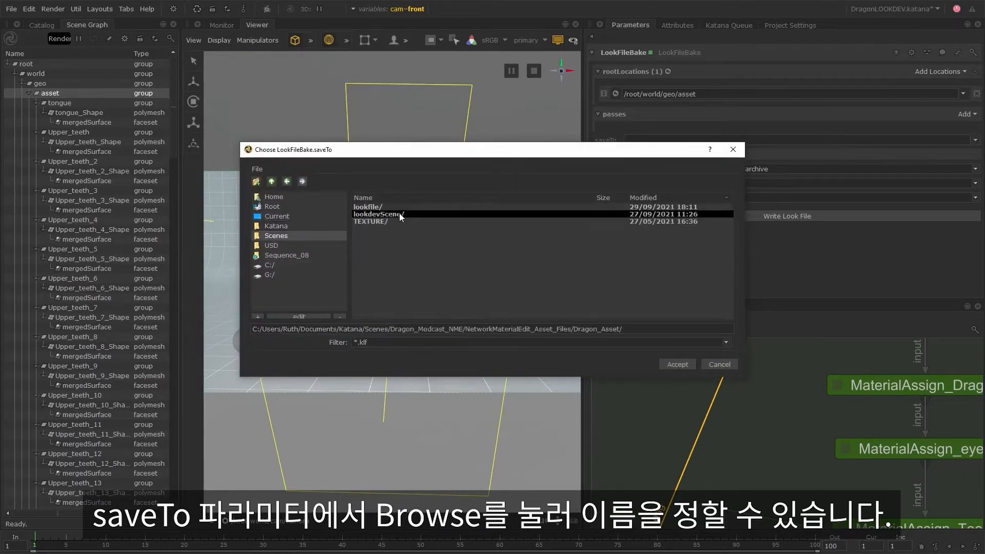
double_click(367, 207)
left_click(688, 329)
type("dragon.k")
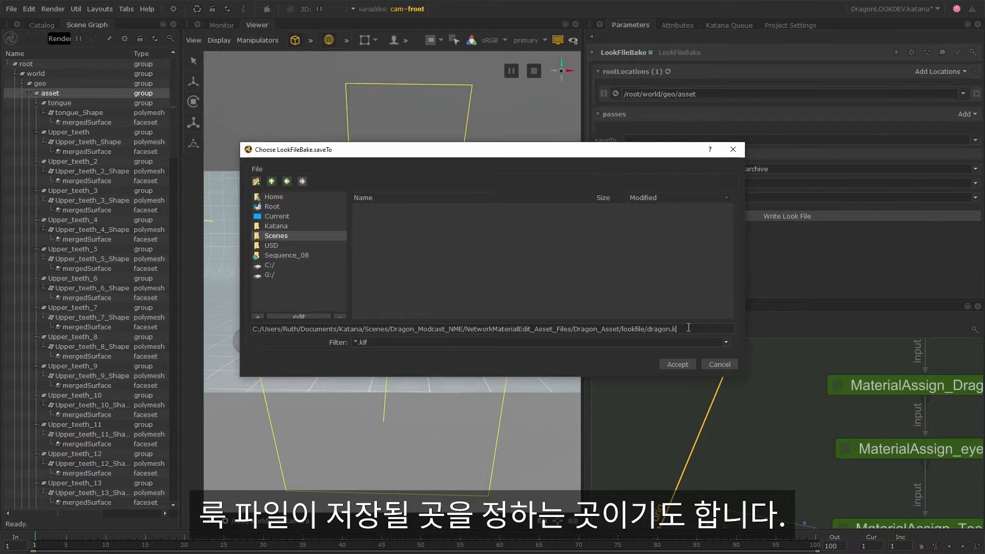
key("Return")
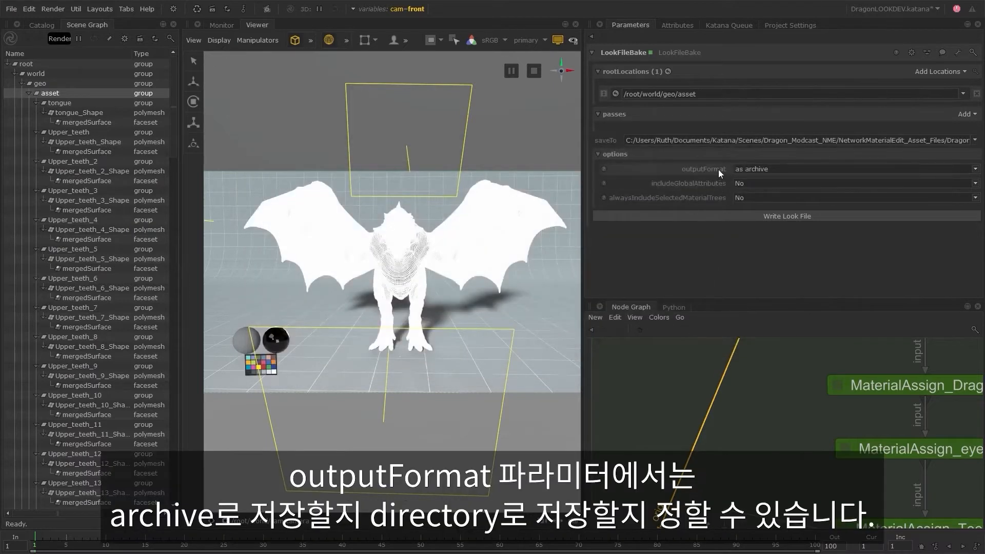
Step: Choose "as archive" as the output format and write the look file as dragon.klf
left_click(787, 170)
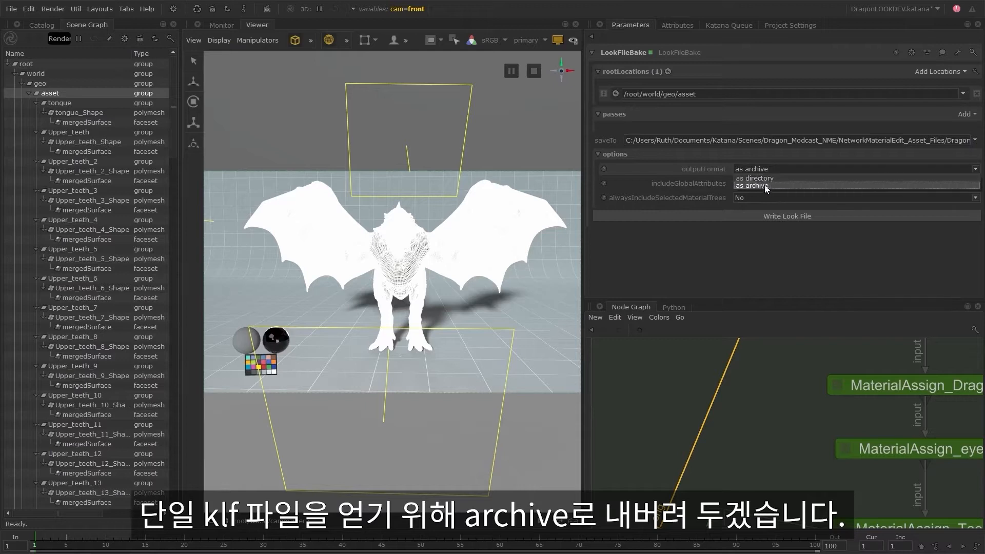
left_click(768, 187)
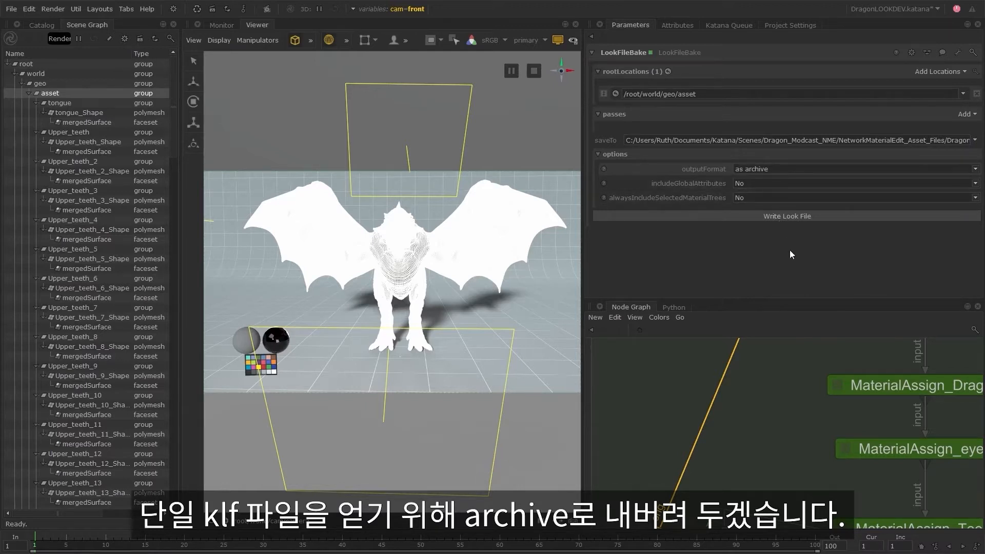
left_click(820, 217)
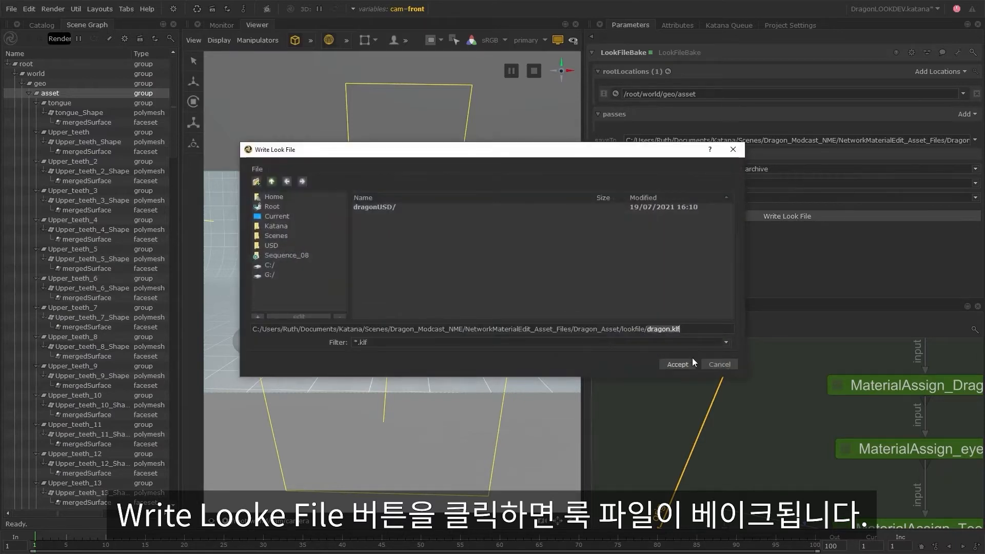
left_click(691, 363)
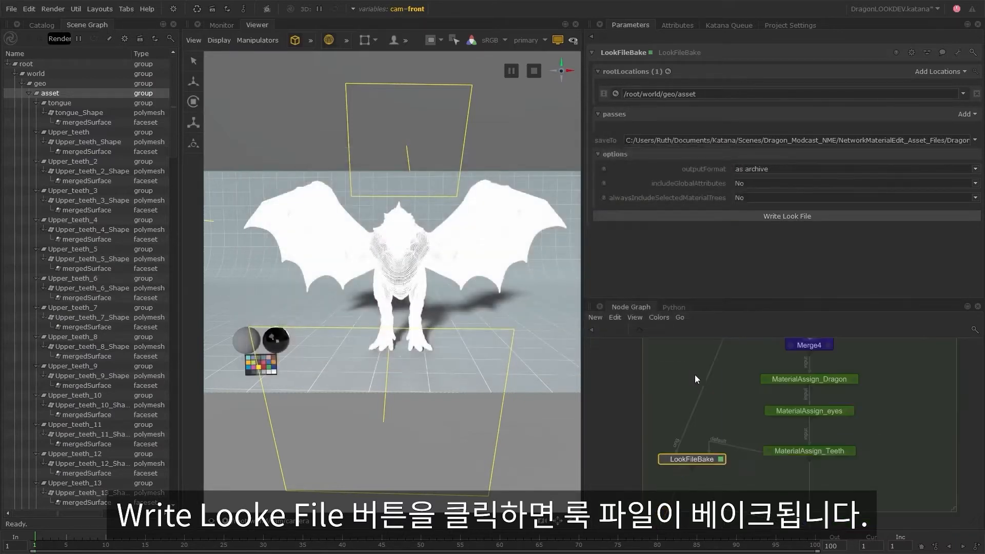
scroll(708, 374, "down", 3)
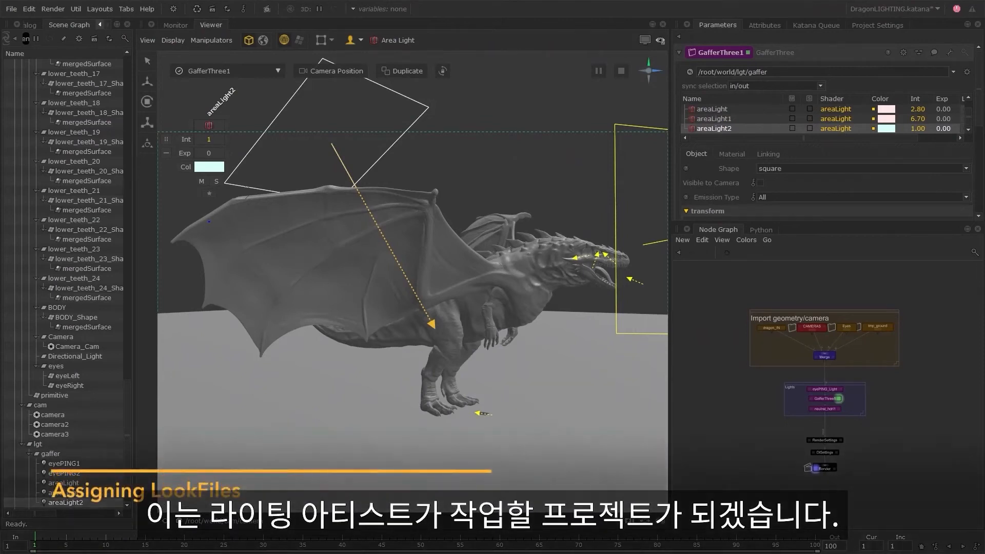
Step: In the DragonLIGHTING project, move the Lights group and the render nodes down to open a gap below the Merge node
scroll(791, 407, "up", 3)
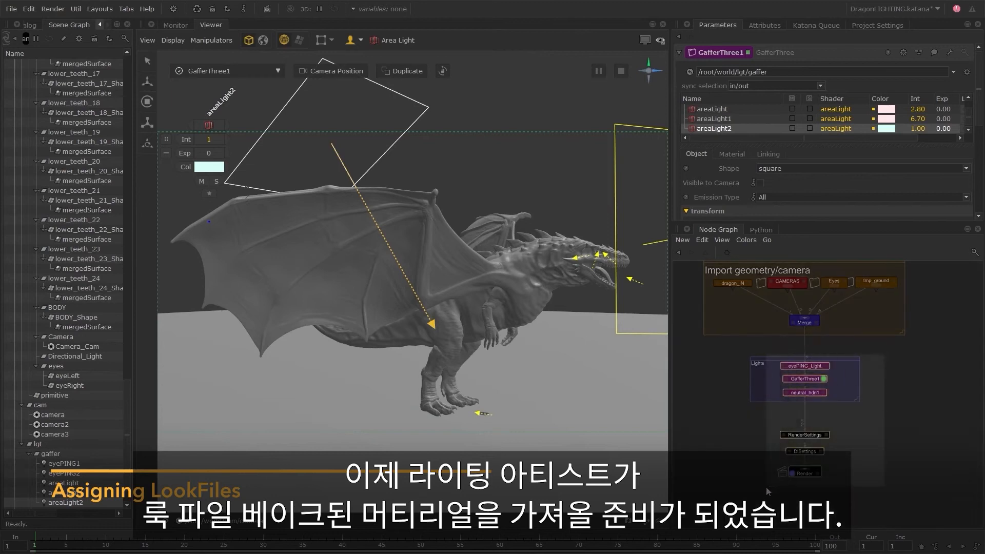
left_click_drag(766, 488, 842, 399)
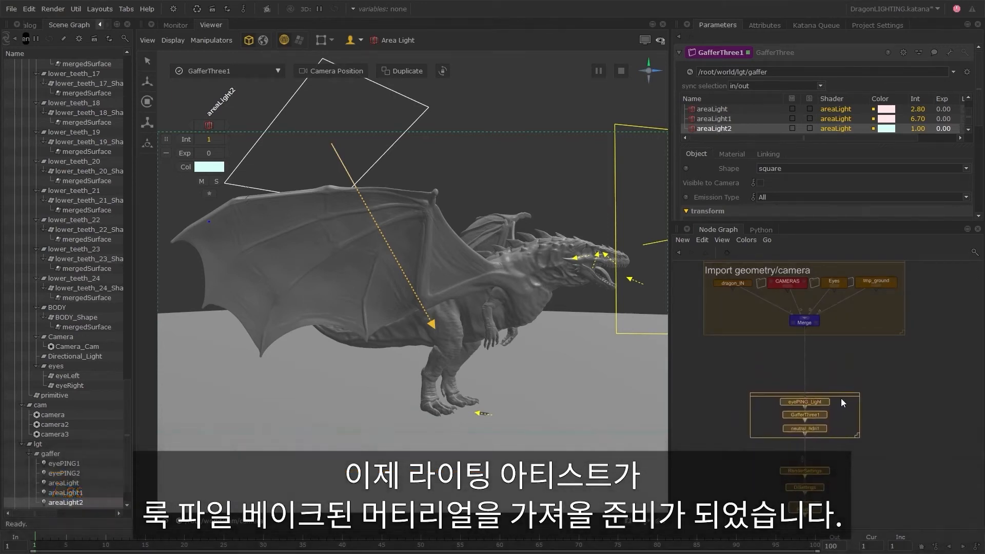
left_click(852, 368)
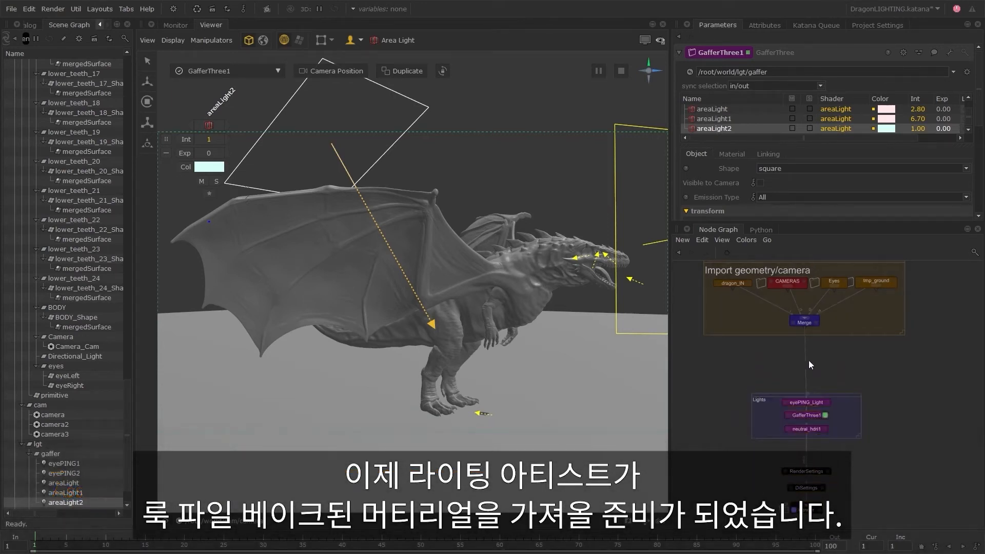
Step: Start a live render of the view node and display it in the viewer without the light controls overlay
left_click(54, 9)
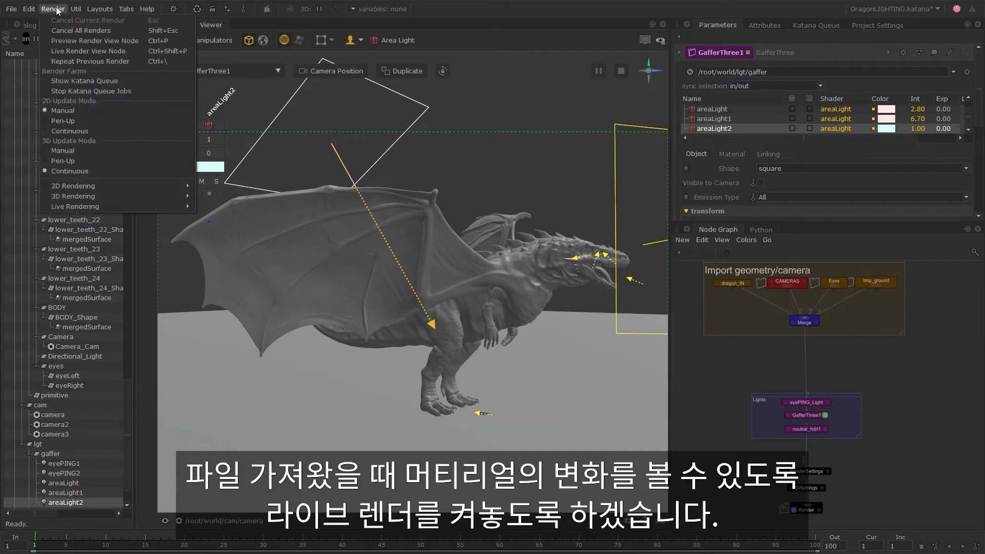
left_click(106, 52)
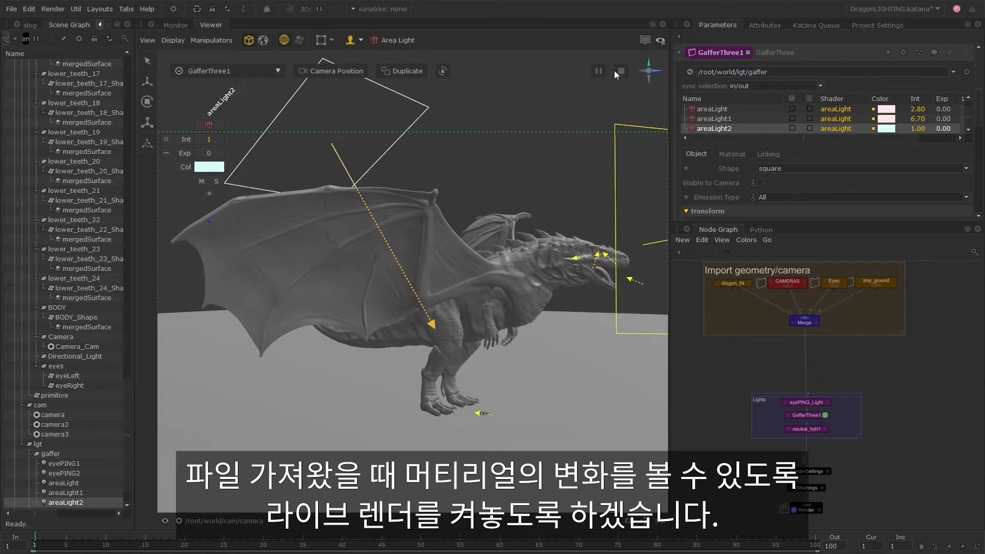
left_click(645, 41)
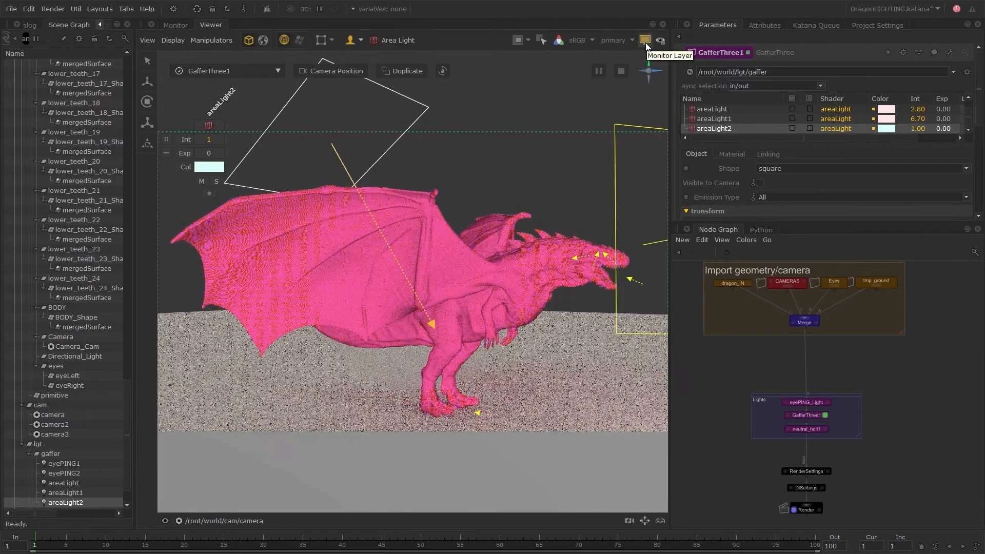
left_click(351, 40)
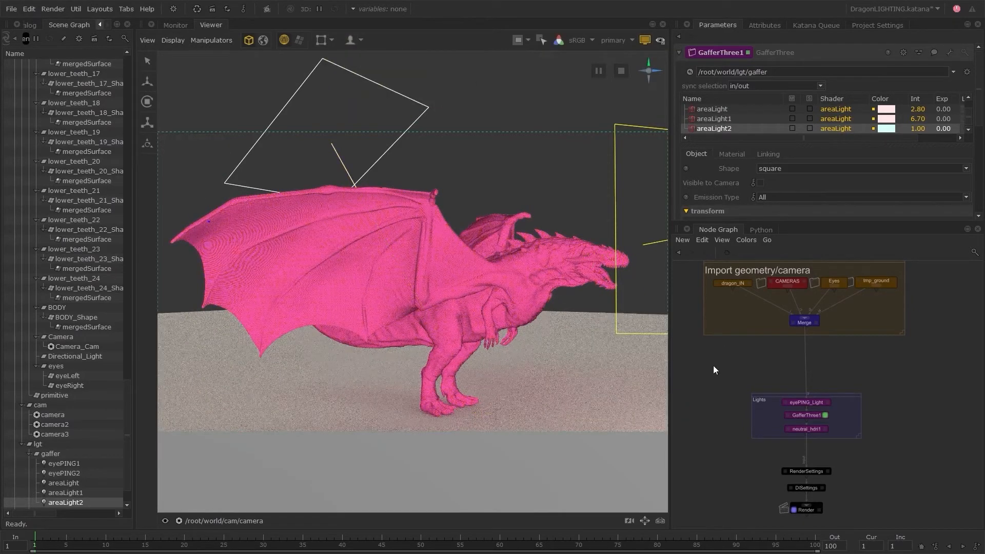
Step: Add a LookFileAssign node and insert it on the connection between the Merge node and the Lights group
scroll(808, 365, "up", 2)
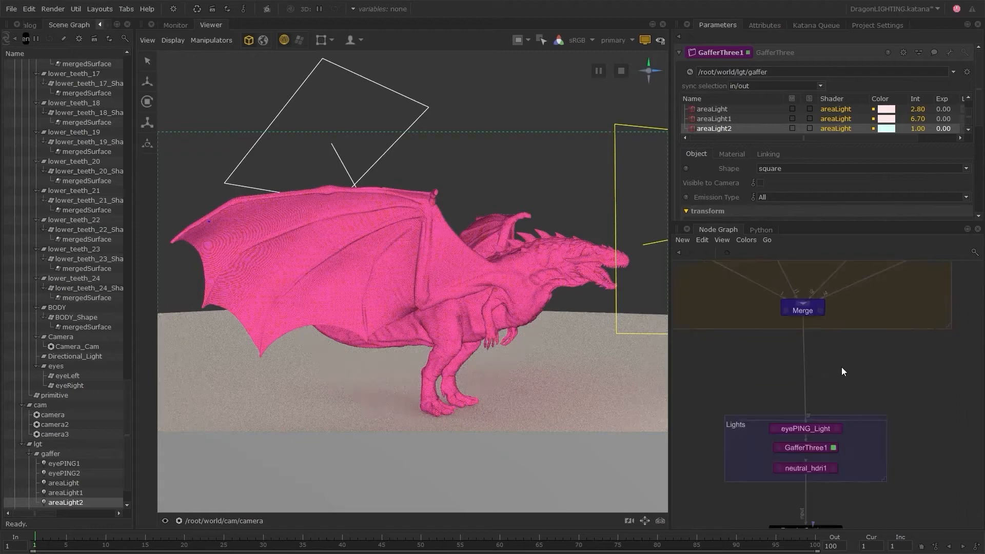
left_click_drag(674, 370, 586, 369)
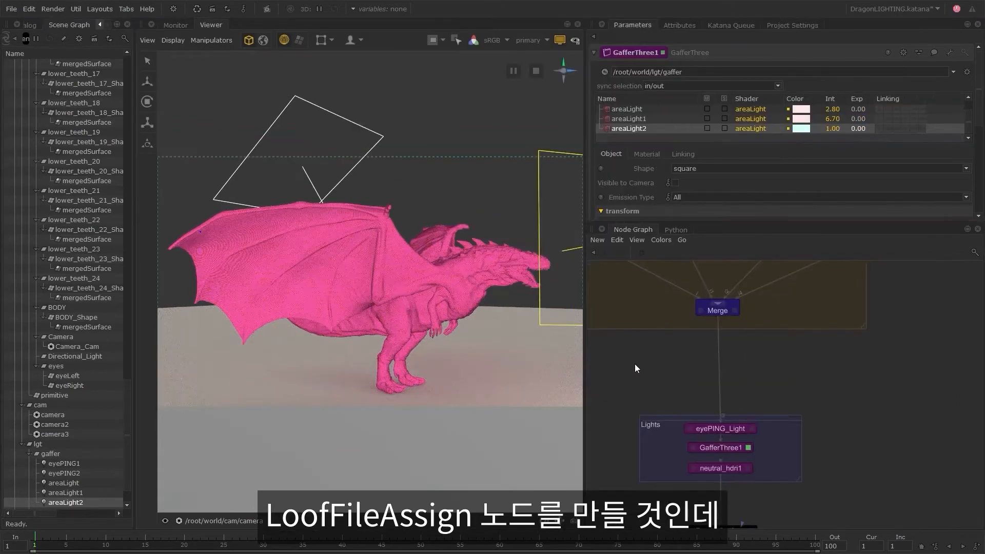
key("Tab")
type("loo")
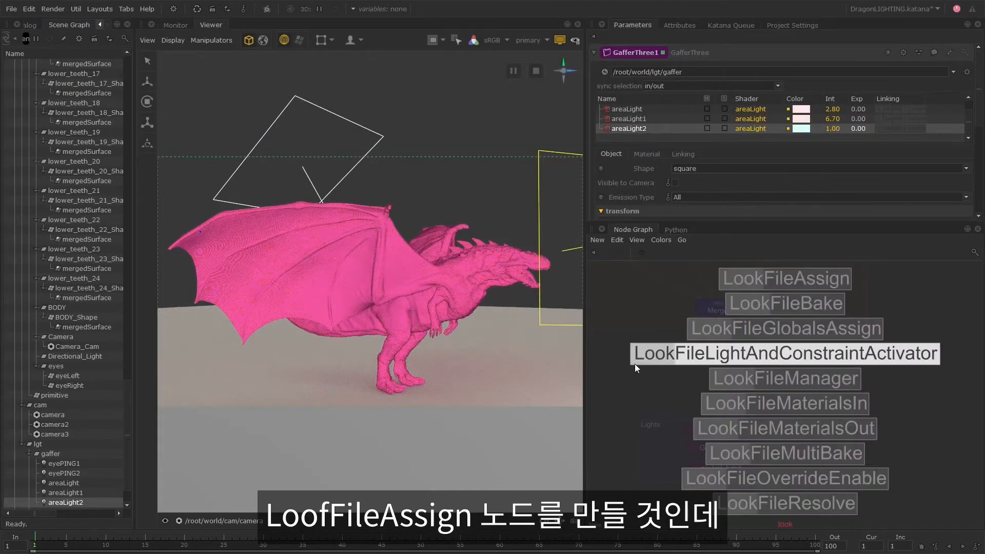
left_click(778, 280)
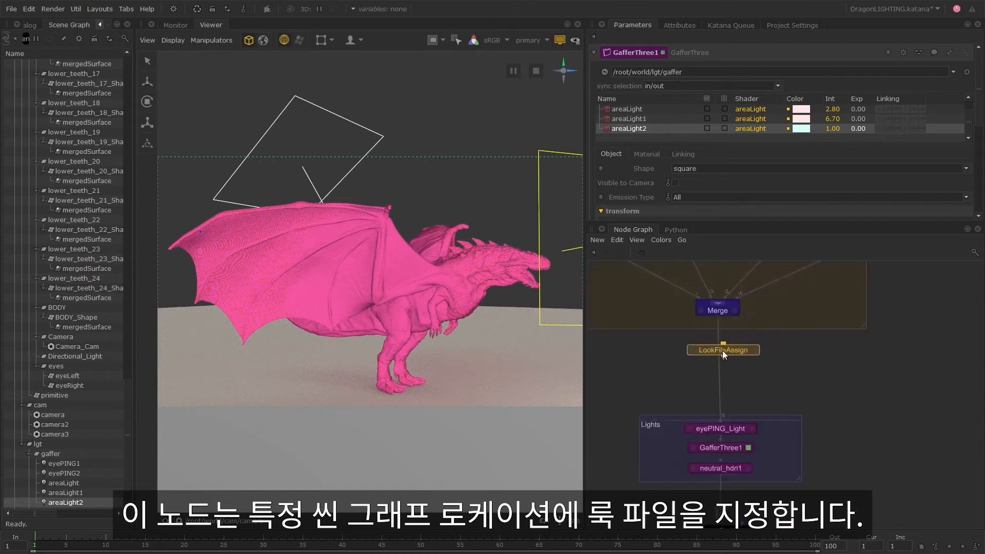
left_click(719, 352)
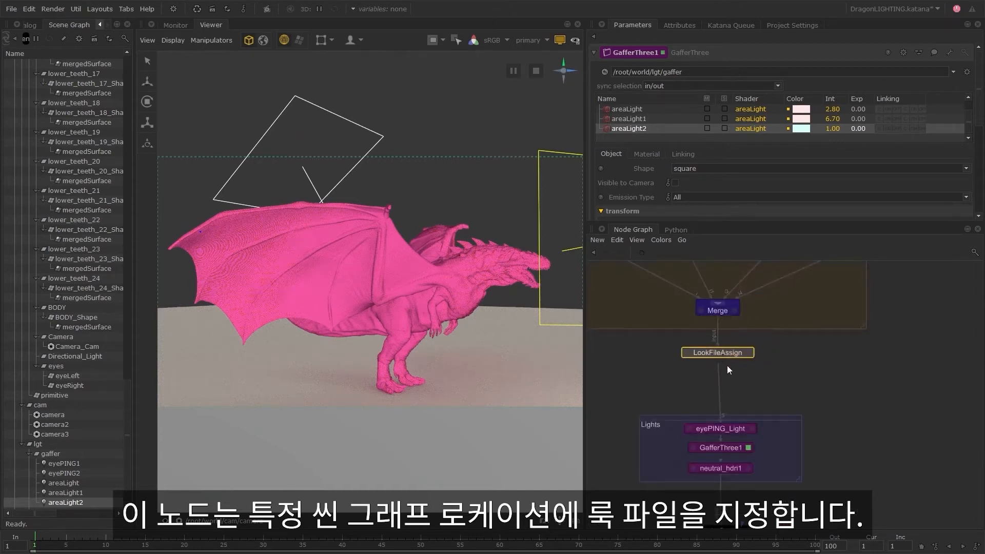
Step: Open the LookFileAssign node's parameters and add /root/world/geo/asset as its CEL path
scroll(708, 355, "up", 3)
left_click(794, 352)
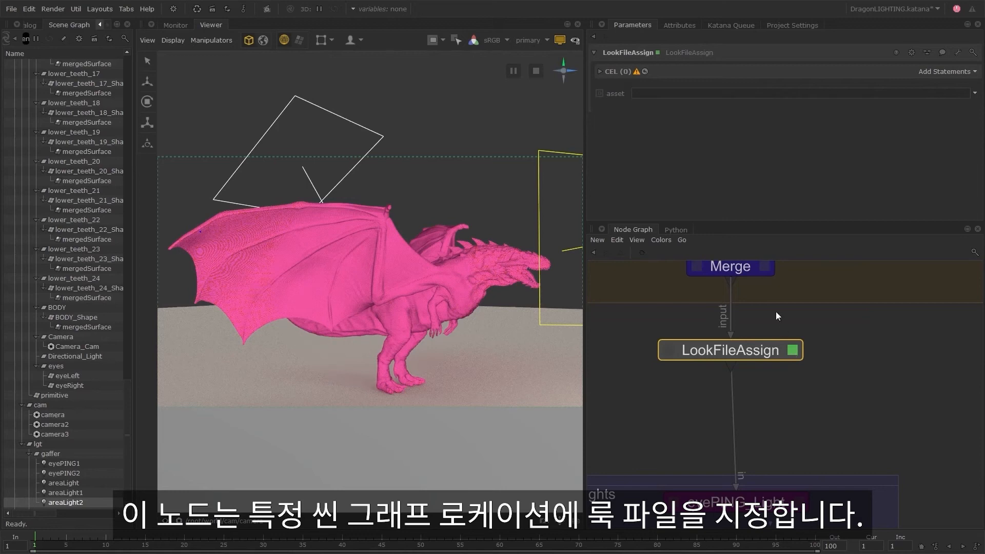
left_click_drag(128, 405, 134, 63)
left_click_drag(63, 93, 946, 76)
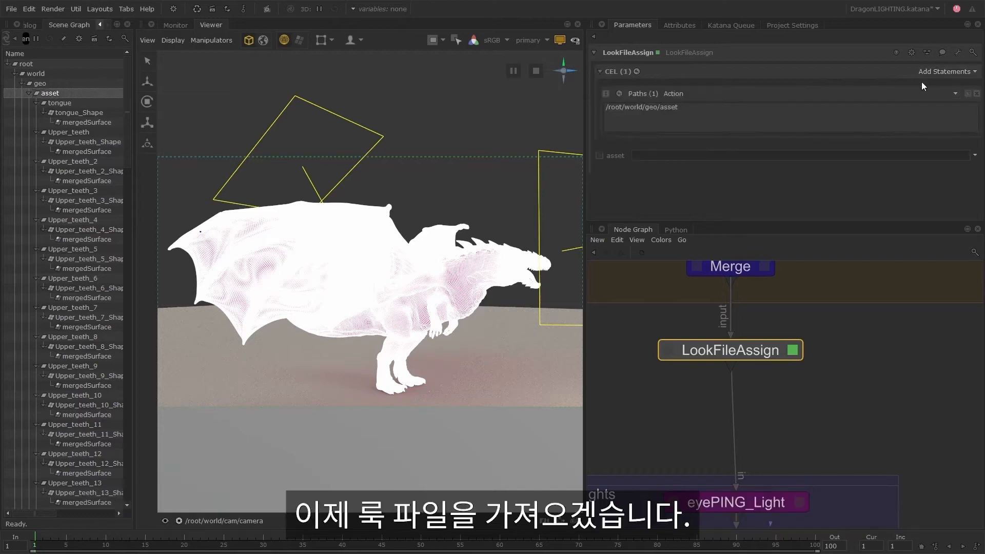
Step: Load dragon.klf from the Dragon_Asset/lookfile folder as the LookFileAssign node's asset
left_click(975, 155)
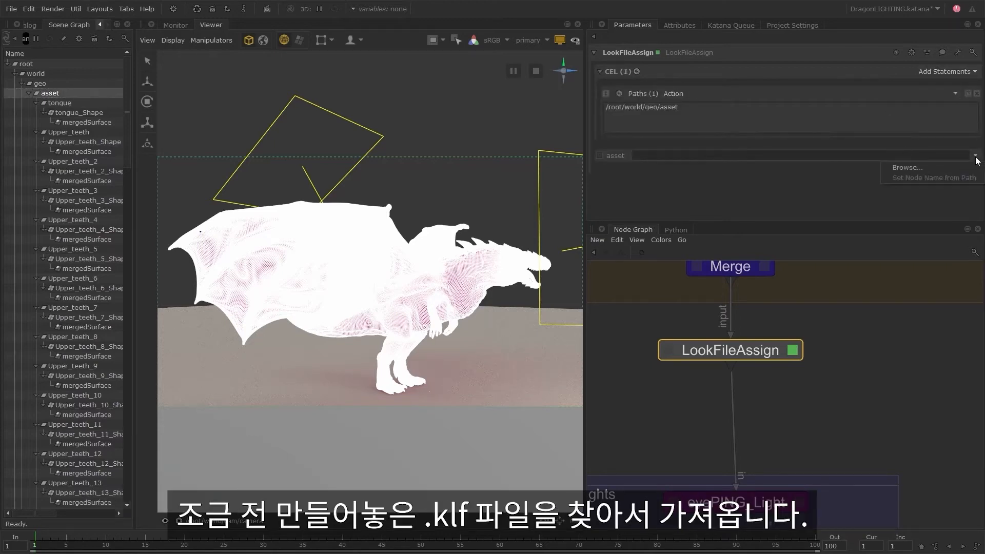
left_click(940, 172)
left_click(399, 207)
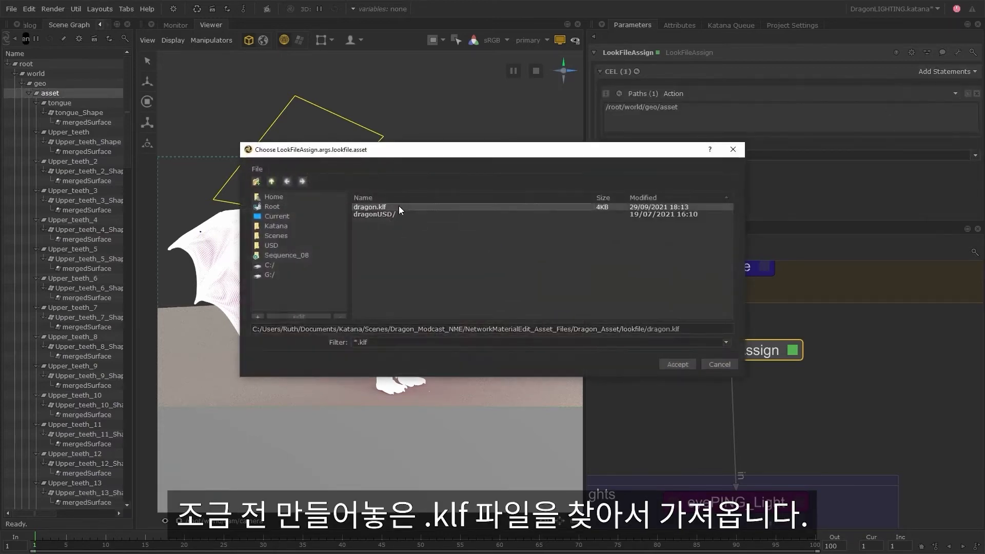
left_click(688, 364)
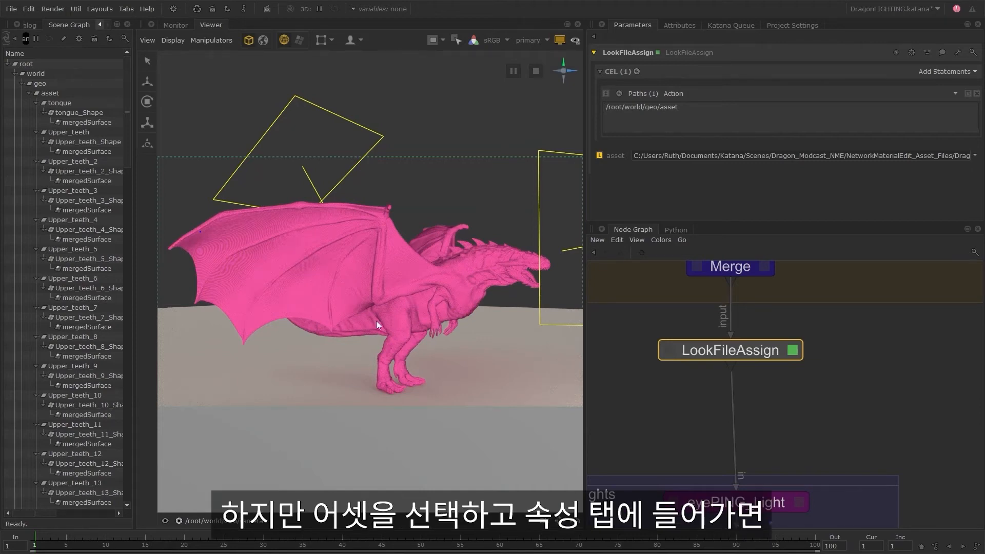
Step: Inspect the lookfile attribute on the dragon's BODY_Shape while disabling and re-enabling the LookFileAssign node
left_click(375, 259)
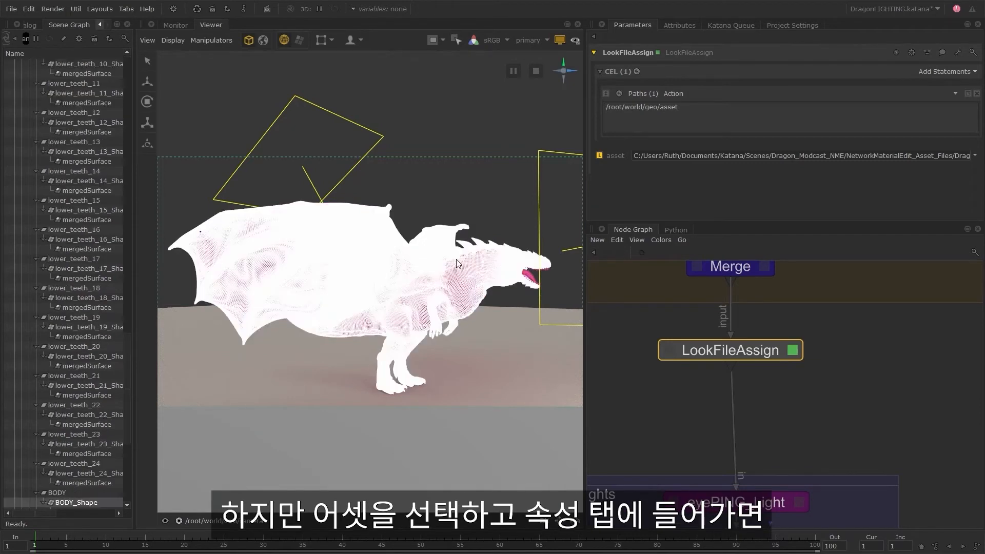
left_click(679, 25)
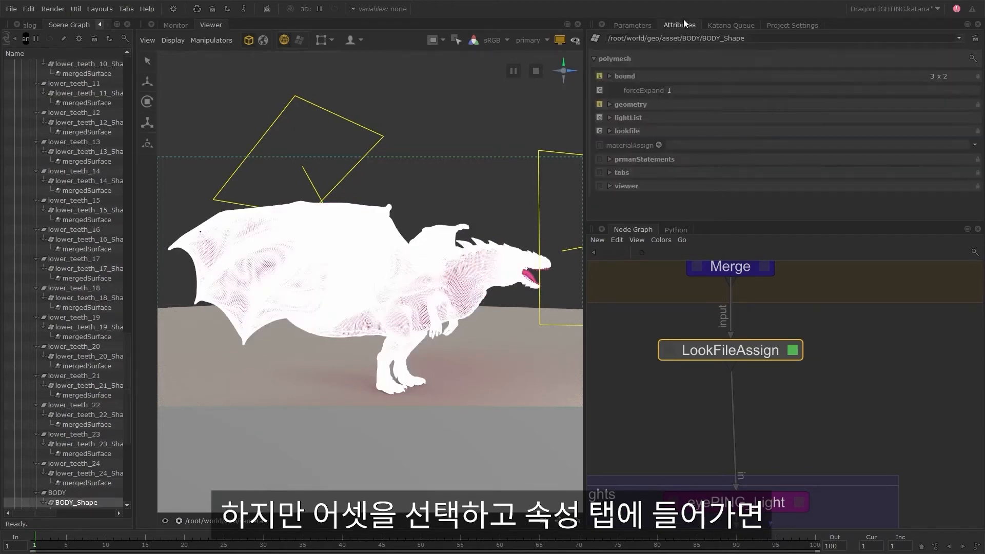
left_click(625, 131)
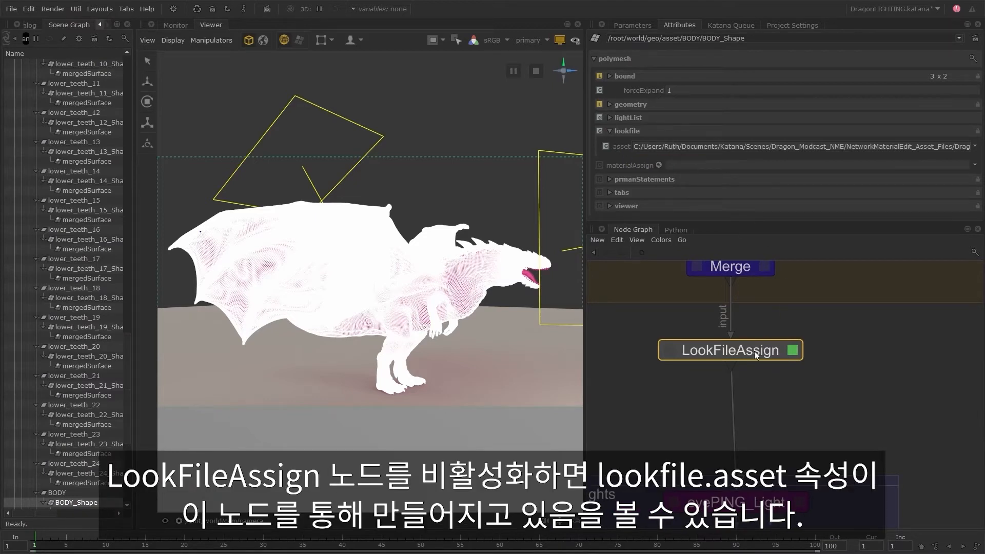
key("d")
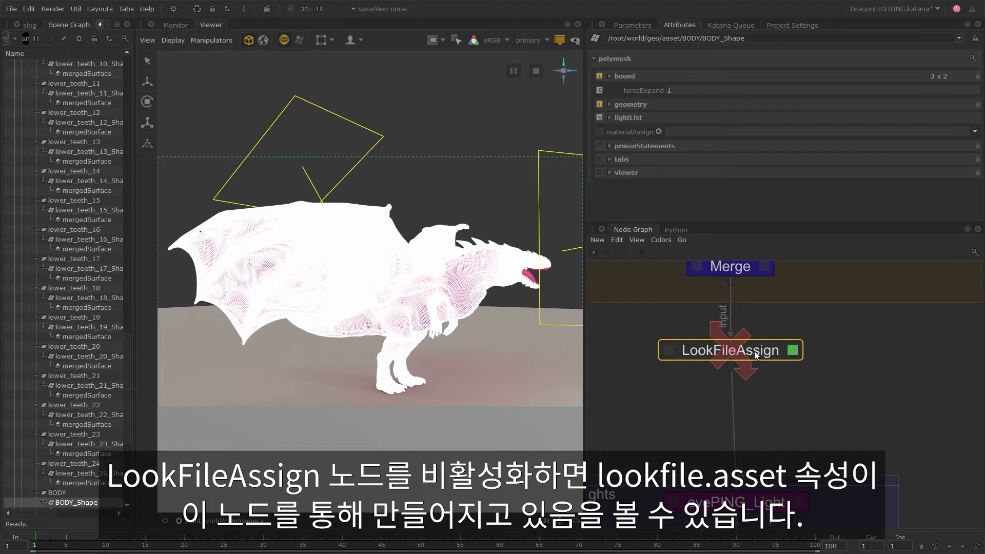
key("d")
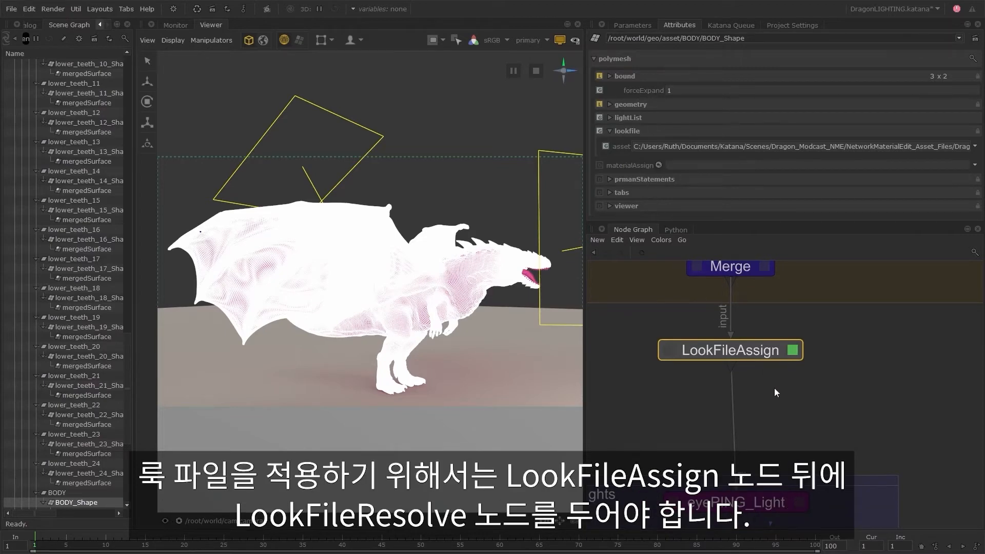
Step: Add a LookFileResolve node directly after the LookFileAssign node and open its parameters
key("Tab")
type("look")
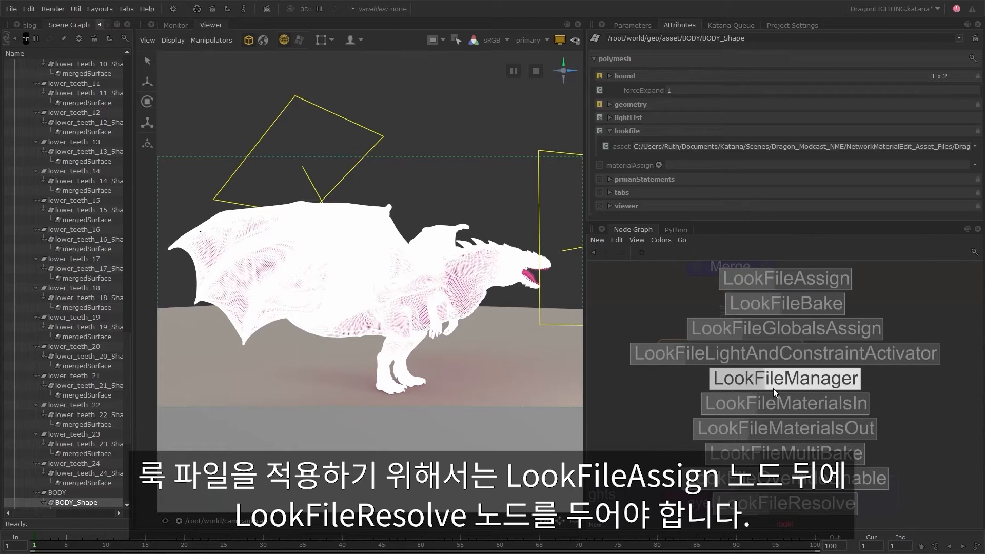
left_click(785, 503)
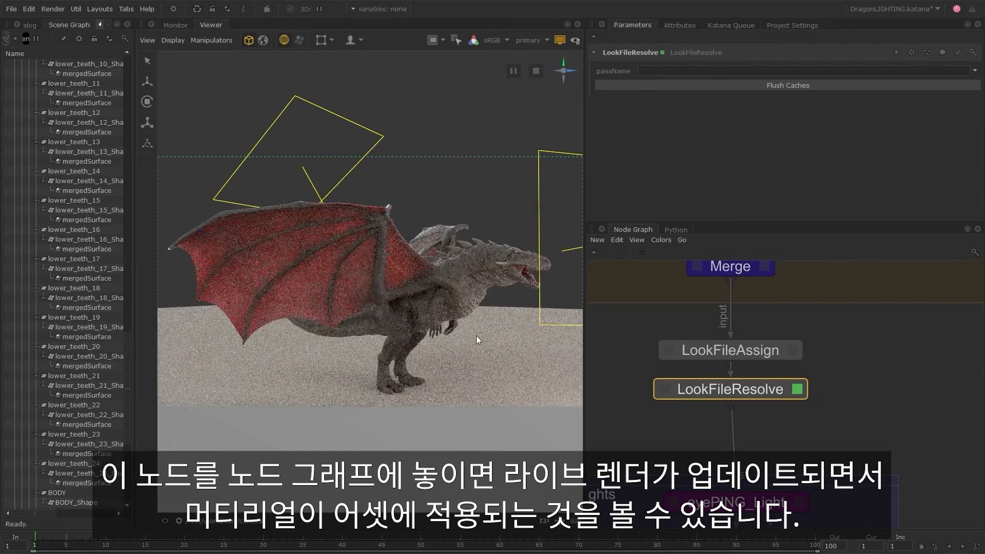
Step: Examine BODY_Shape's lookfile and info.lookfile.materialAssign attributes, and view the rendered dragon from the front
left_click(401, 255)
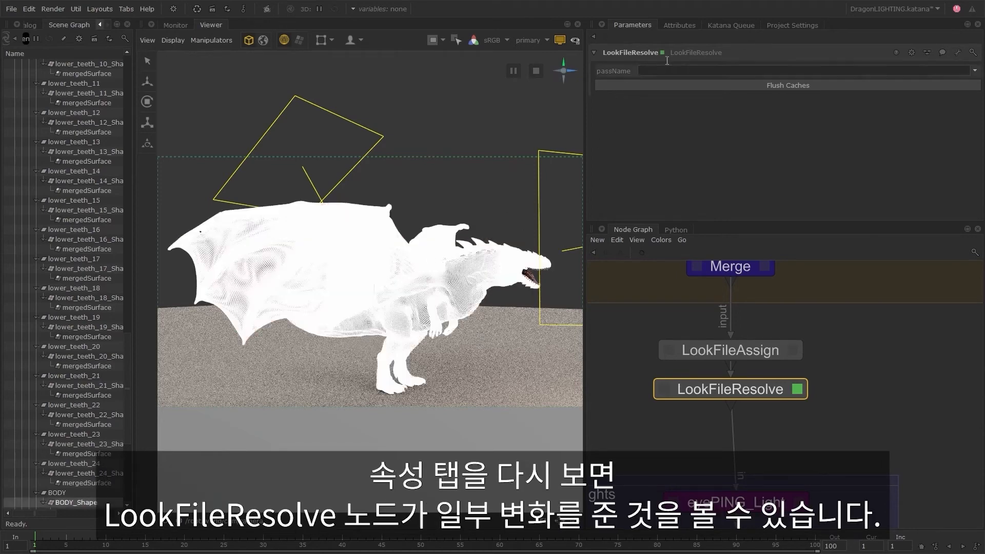
left_click(679, 25)
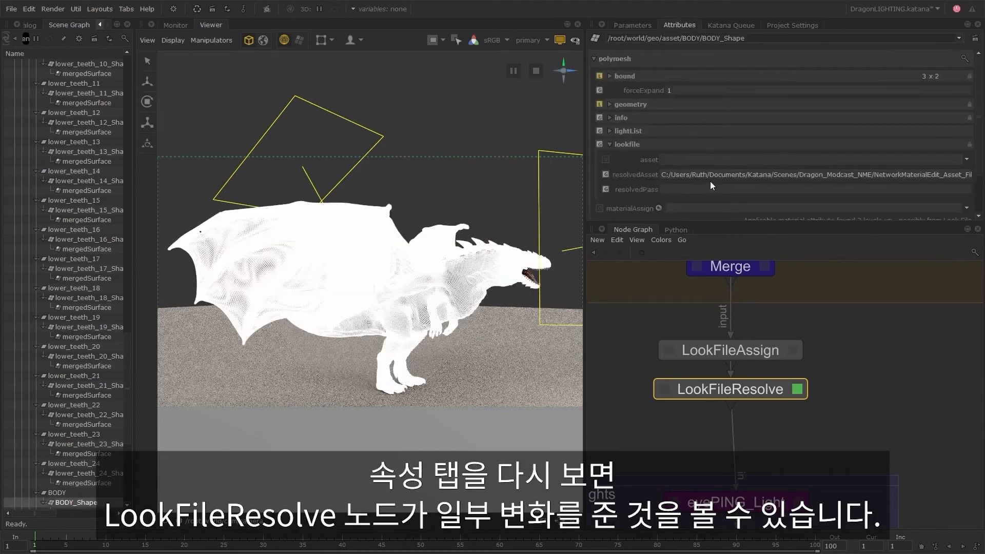
left_click(614, 116)
left_click(634, 132)
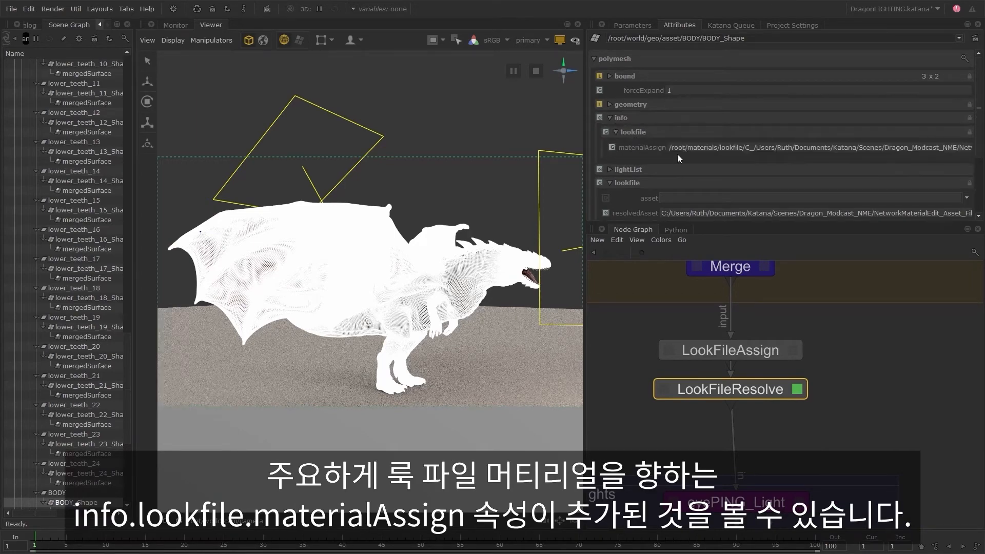
key("d")
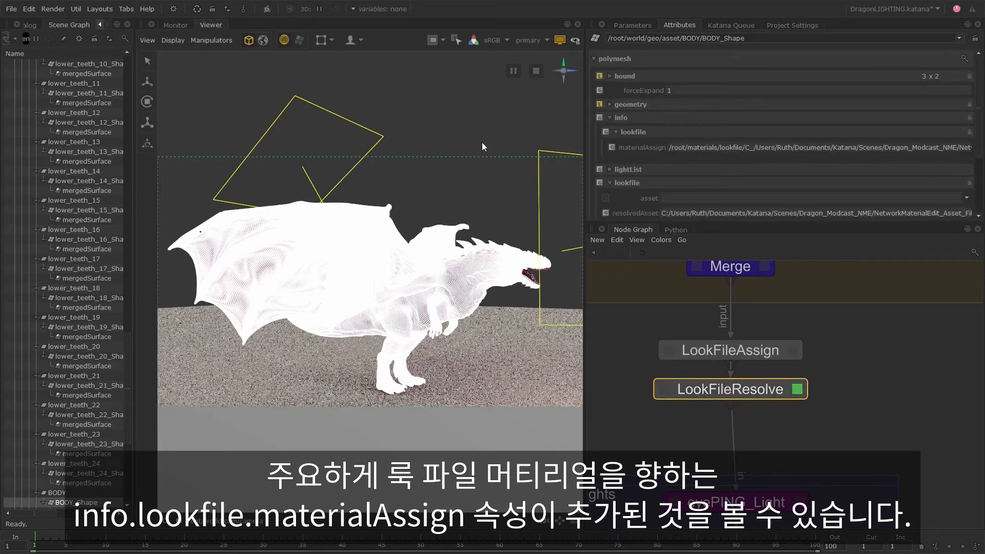
left_click(634, 26)
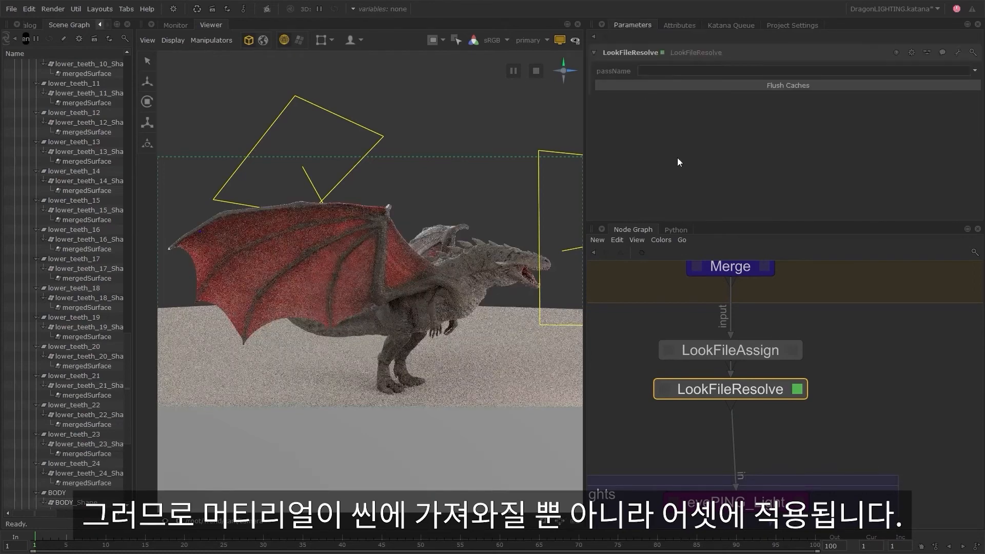
left_click_drag(496, 208, 443, 291, "alt")
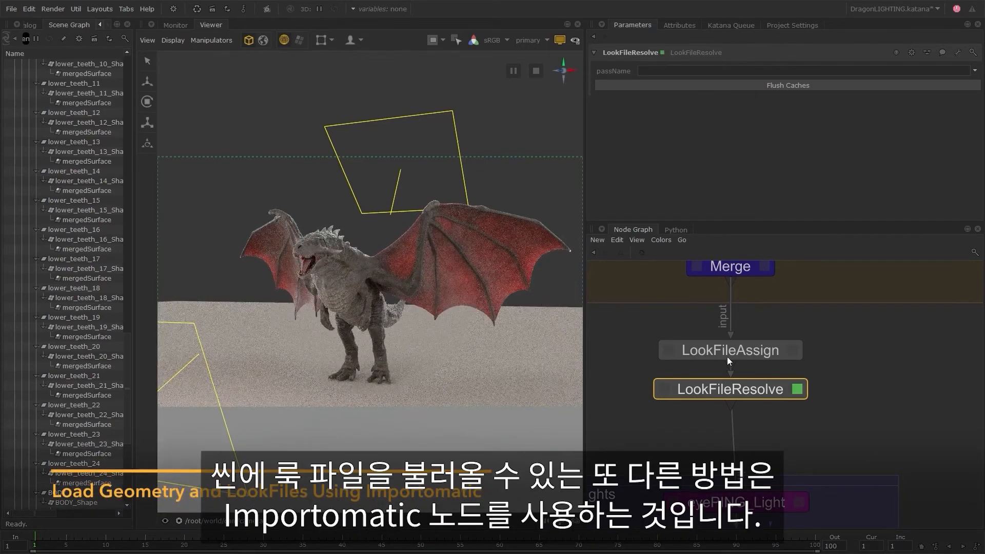
Step: Disable both the LookFileResolve and LookFileAssign nodes
middle_click_drag(641, 322, 728, 356)
scroll(685, 369, "down", 4)
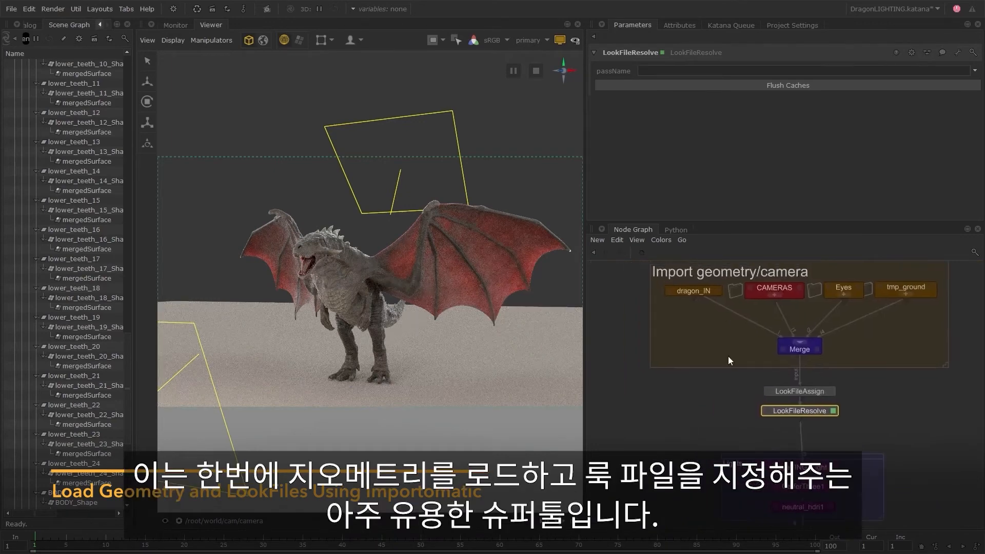
left_click(678, 321)
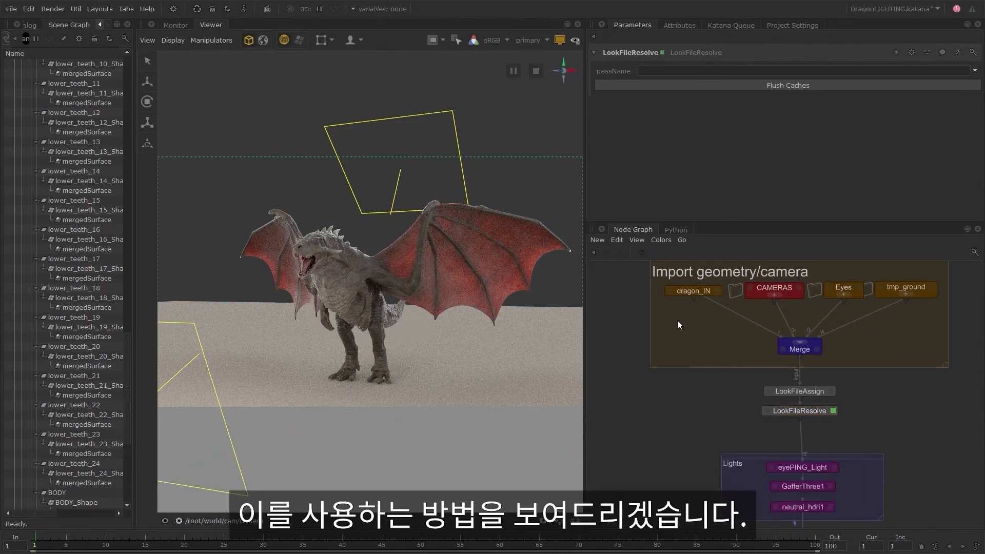
scroll(799, 376, "up", 4)
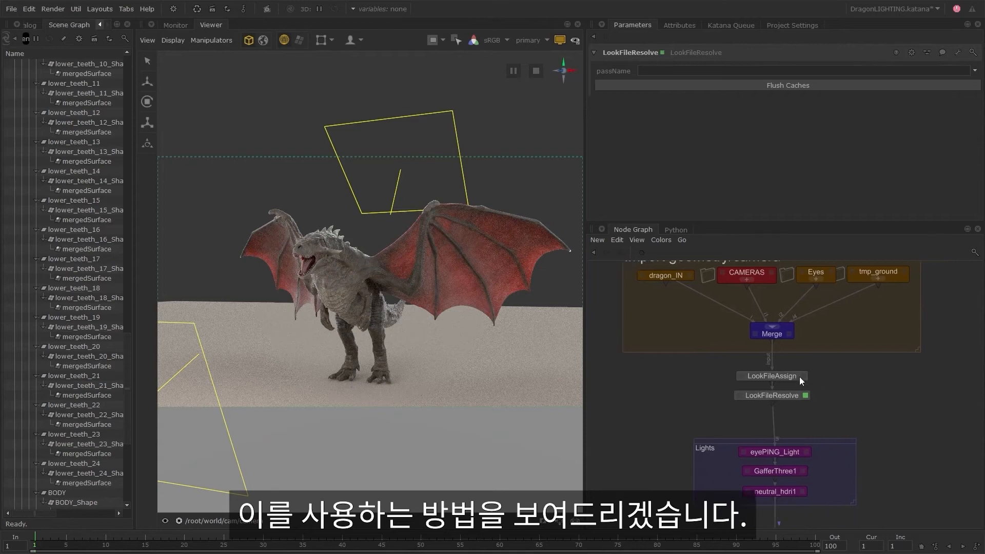
left_click(772, 415)
key("d")
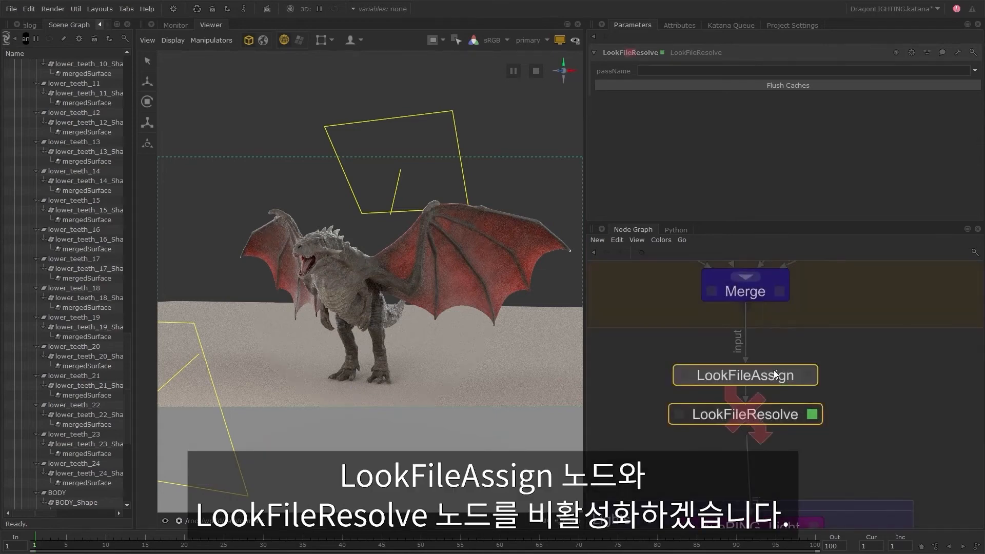
left_click(770, 376, "shift")
key("d")
scroll(673, 341, "down", 5)
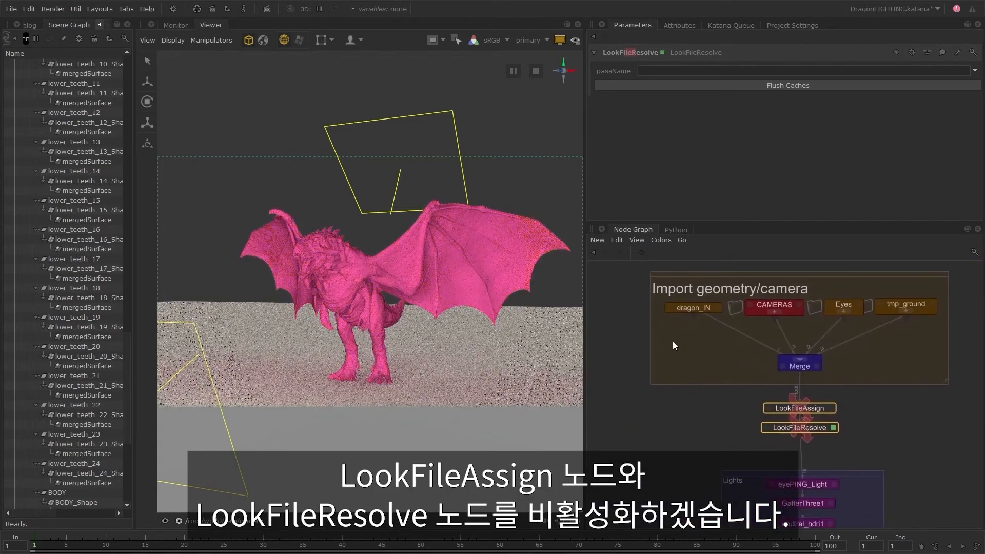
Step: Create an Importomatic node below dragon_IN in the Import geometry/camera group and open its parameters
left_click(673, 341)
key("Tab")
type("Importomatic")
key("Return")
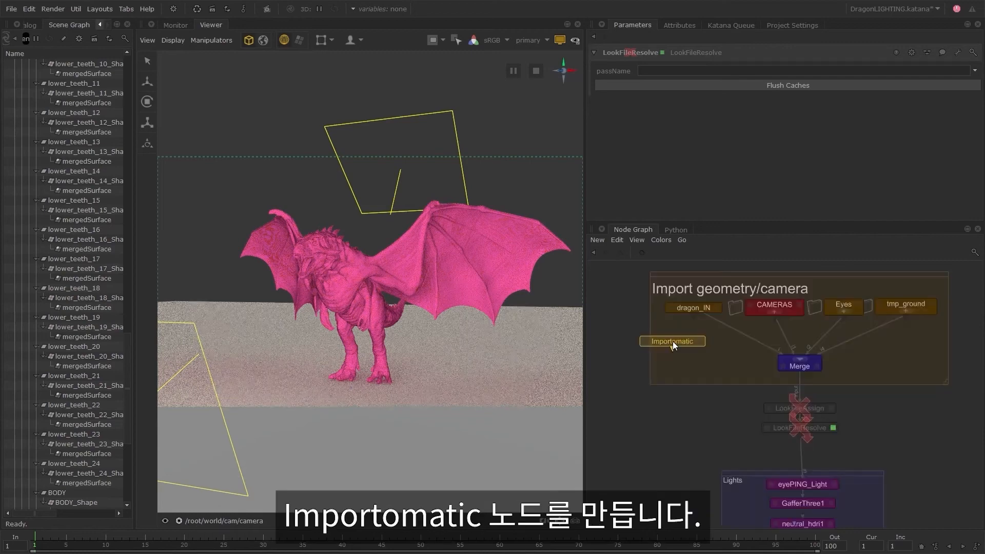
left_click(689, 339)
left_click(718, 339)
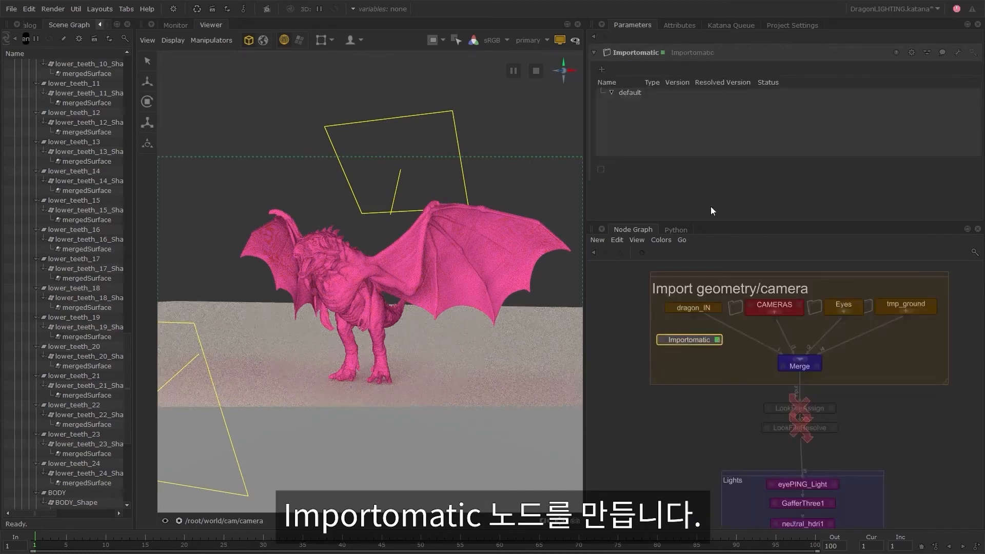
Step: Add the Alembic file DRAGON.abc from the Dragon_Asset folder to the Importomatic node
left_click(606, 70)
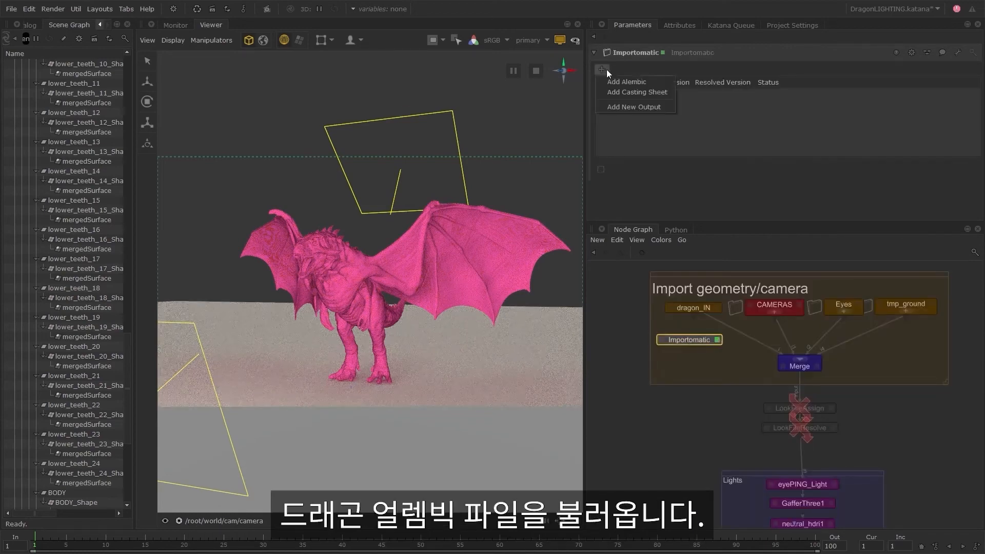
left_click(648, 83)
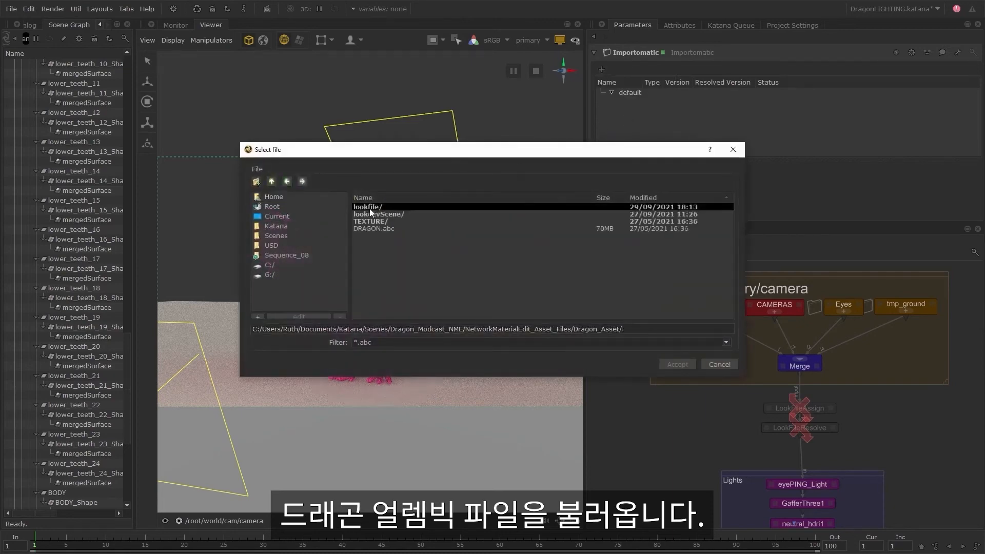
left_click(378, 228)
left_click(678, 364)
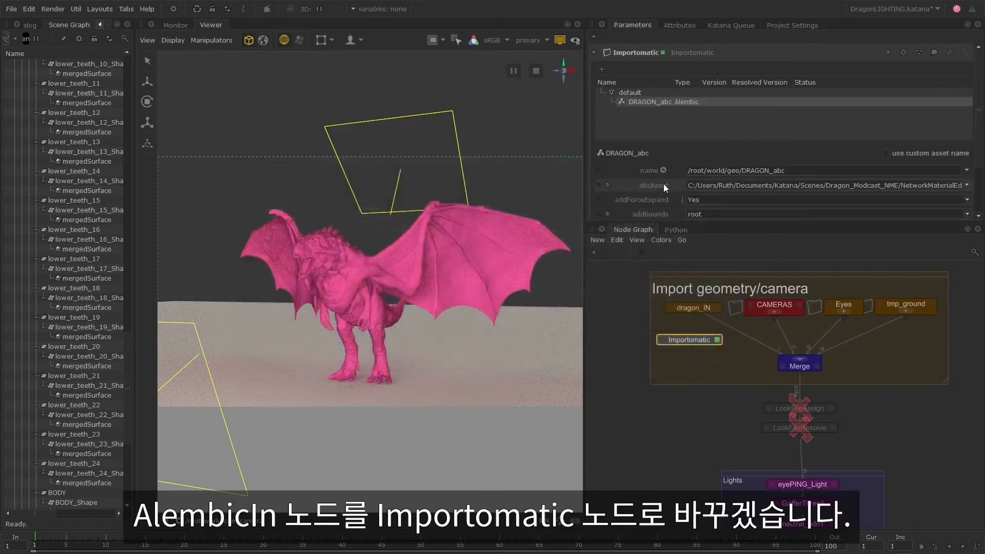
Step: Rewire the Merge node's first input from dragon_IN to the Importomatic node, and place Importomatic just below dragon_IN
scroll(708, 316, "up", 3)
left_click(715, 308)
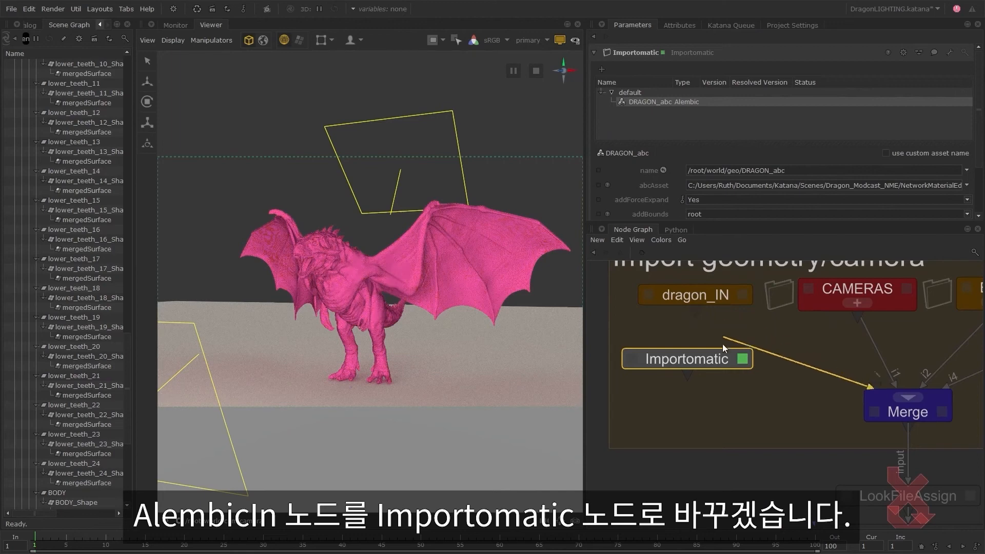
left_click(688, 374)
left_click_drag(686, 356, 696, 331)
key("v")
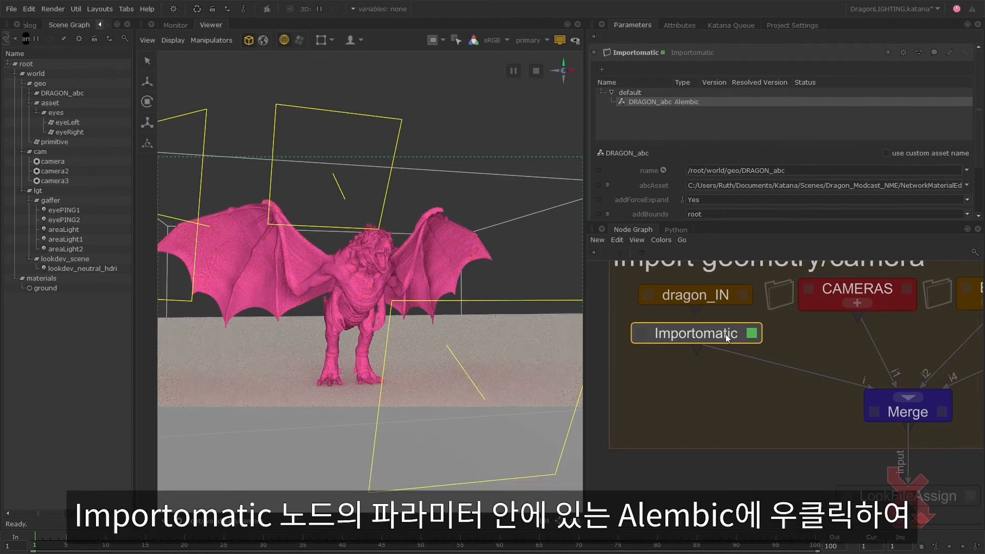
Step: Assign the look file dragon.klf from the lookfile folder to the DRAGON_abc Alembic asset in the Importomatic node
right_click(677, 106)
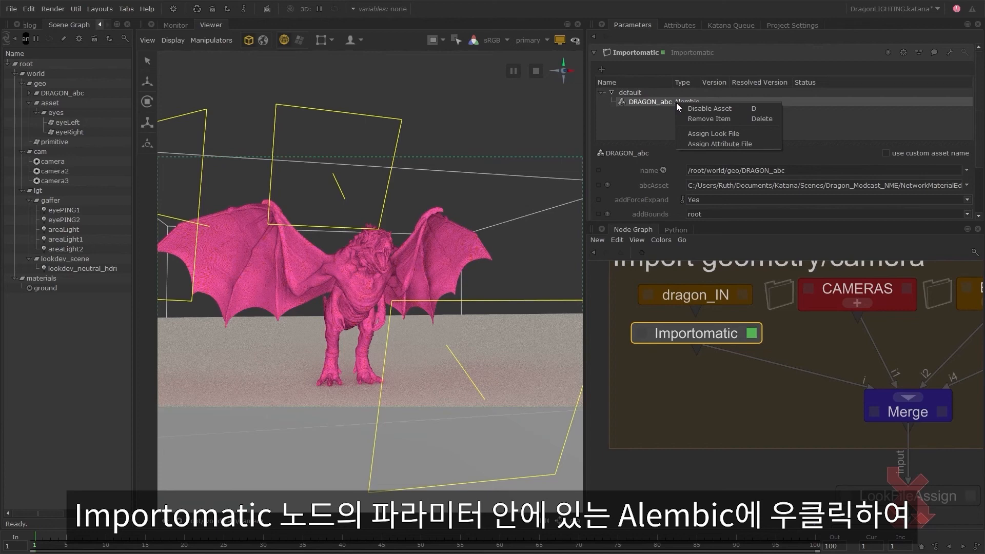
left_click(744, 133)
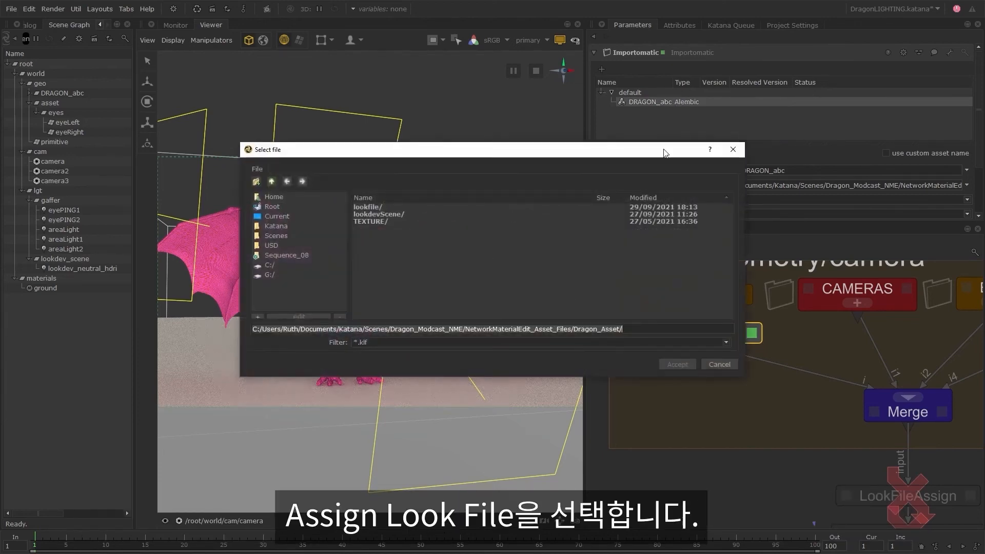
double_click(401, 207)
left_click(379, 207)
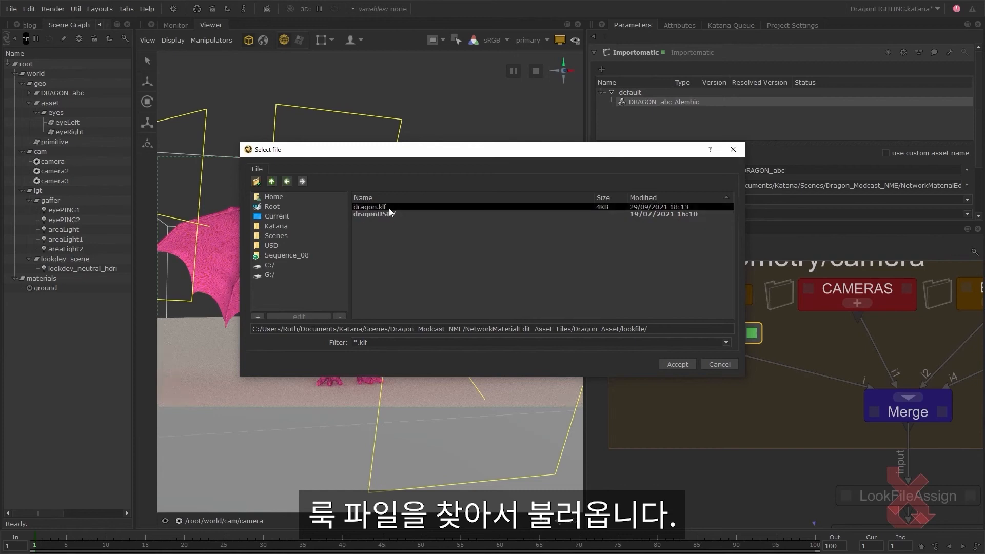
left_click(390, 207)
left_click(679, 365)
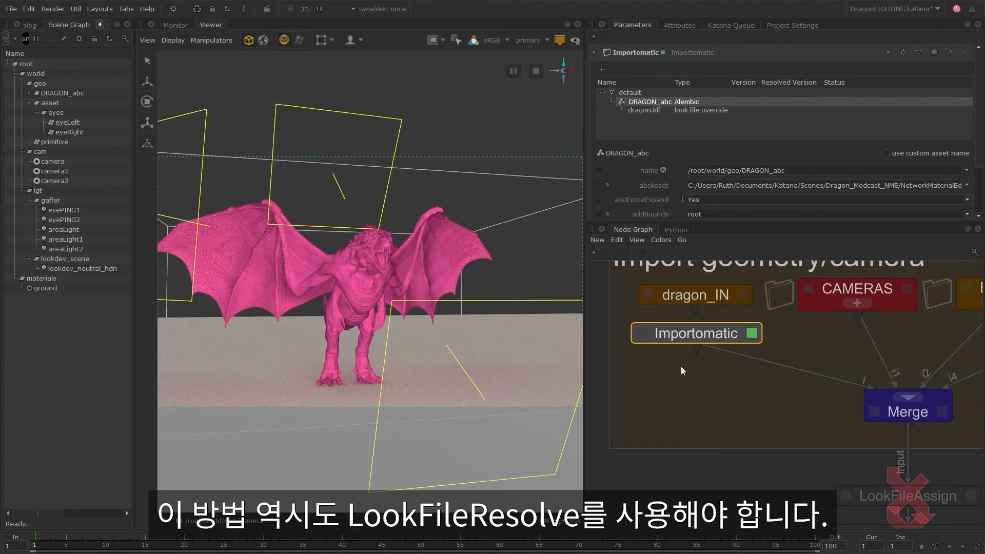
Step: Re-enable the LookFileResolve node below the Merge node, leaving LookFileAssign disabled
scroll(681, 366, "down", 5)
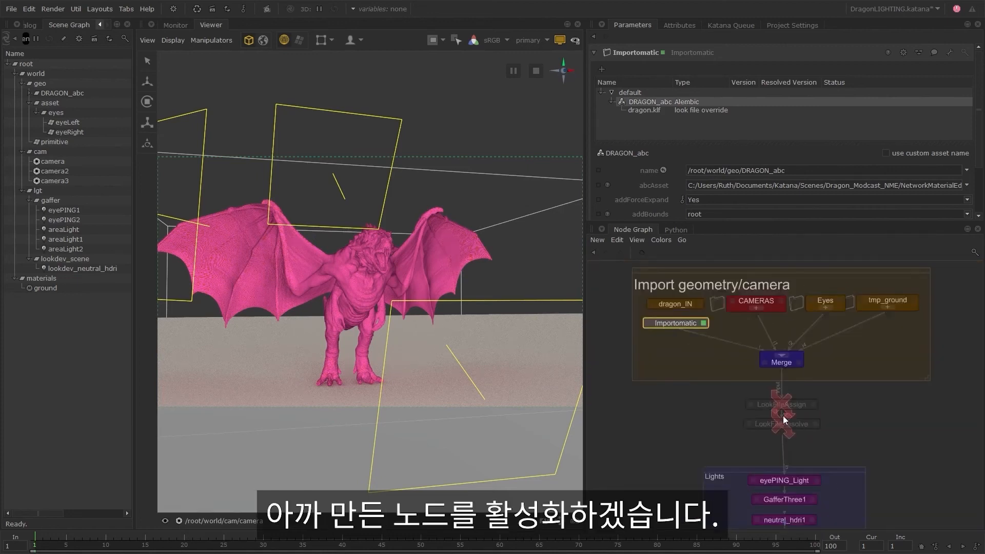
scroll(795, 427, "up", 3)
left_click(806, 426)
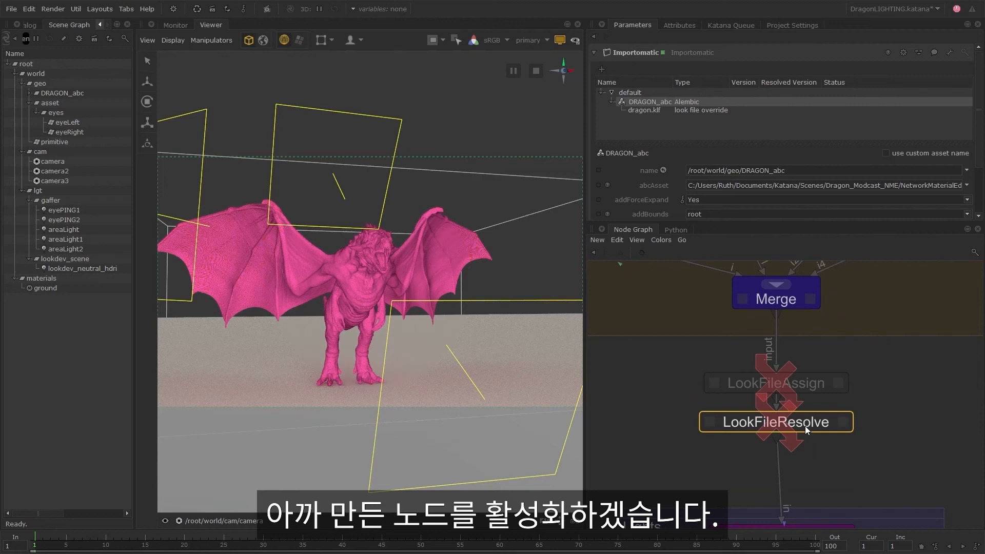
key("d")
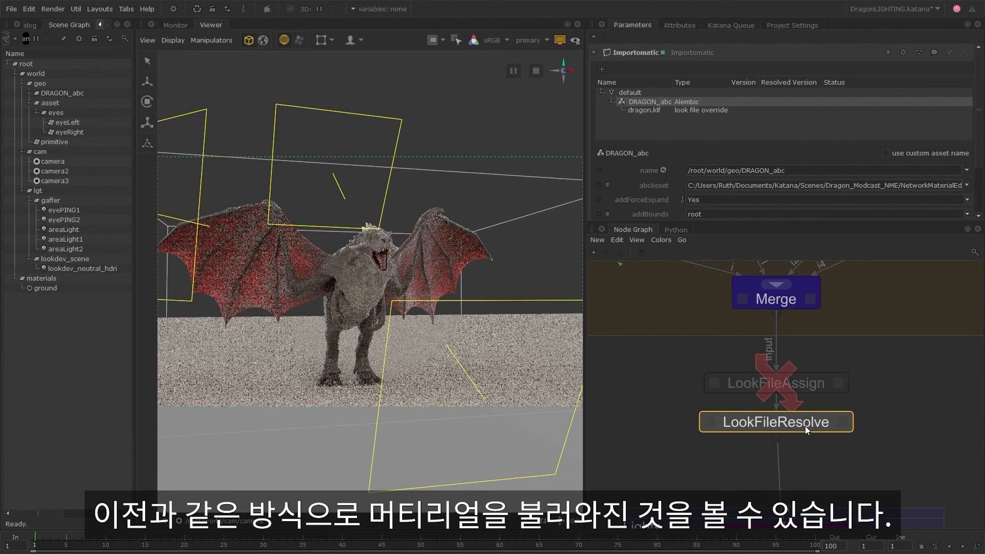
Step: Widen the Viewer pane and view the textured dragon closer from the front
left_click_drag(474, 310, 456, 312, "alt")
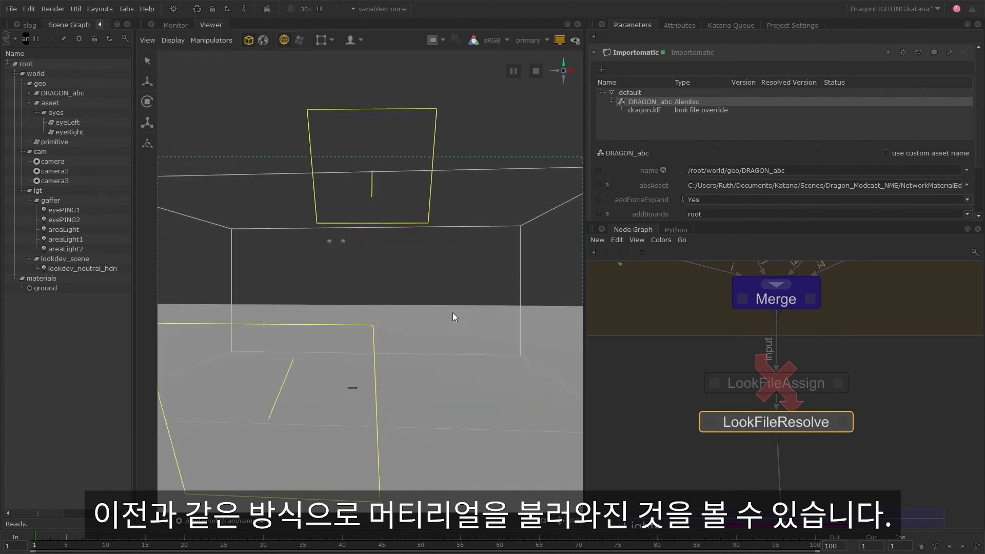
left_click_drag(407, 286, 451, 283, "alt")
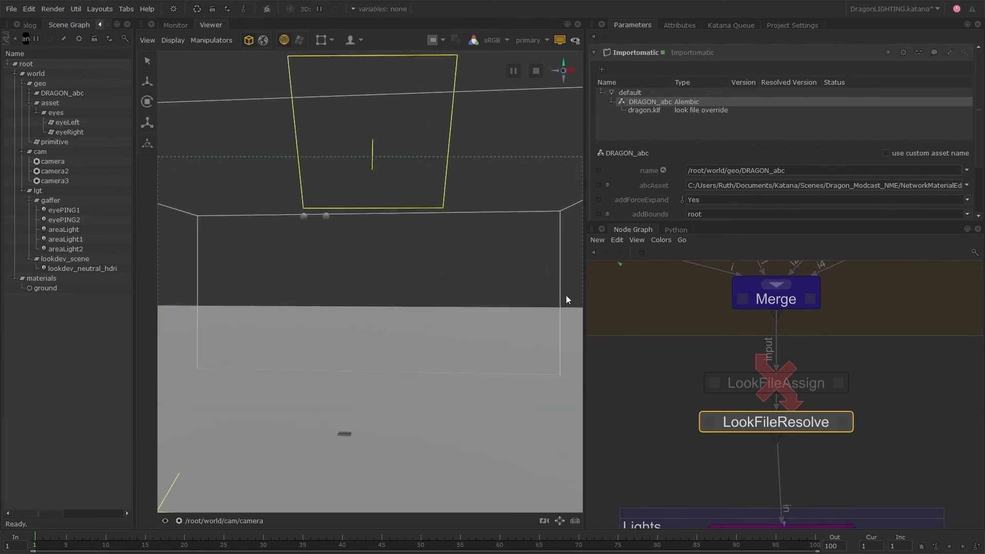
left_click_drag(585, 297, 683, 297)
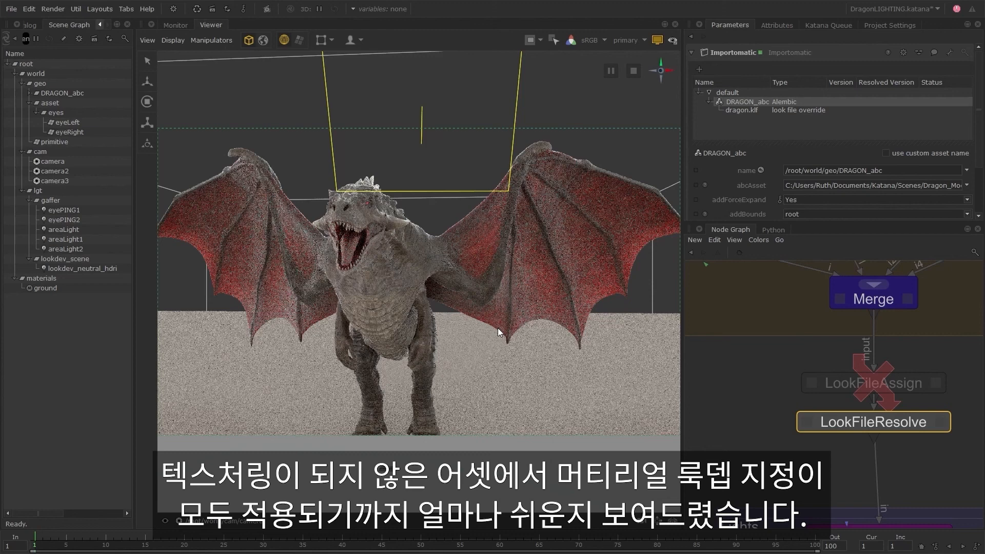
scroll(790, 362, "down", 5)
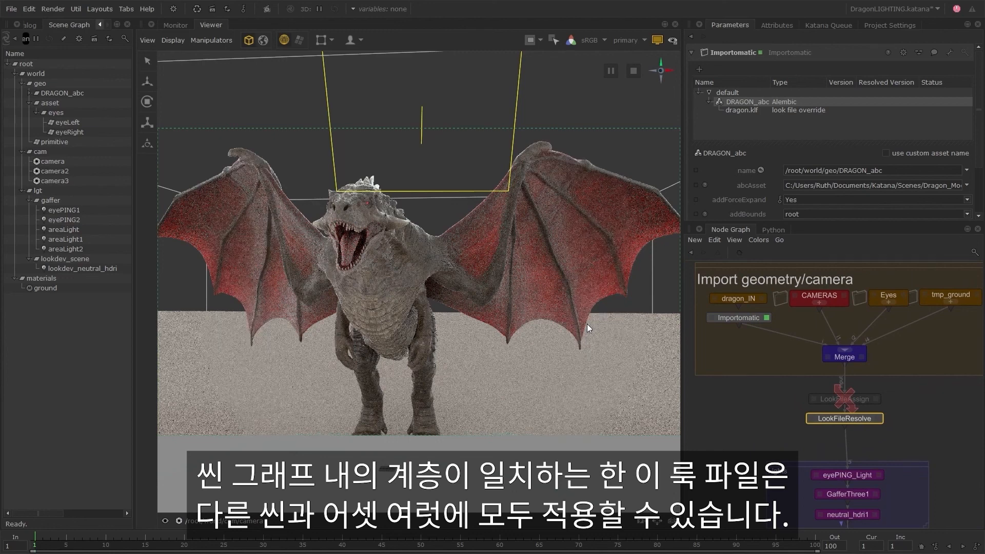
Step: Expand the full DRAGON_abc branch in the Scene Graph to examine its hierarchy
left_click(85, 94)
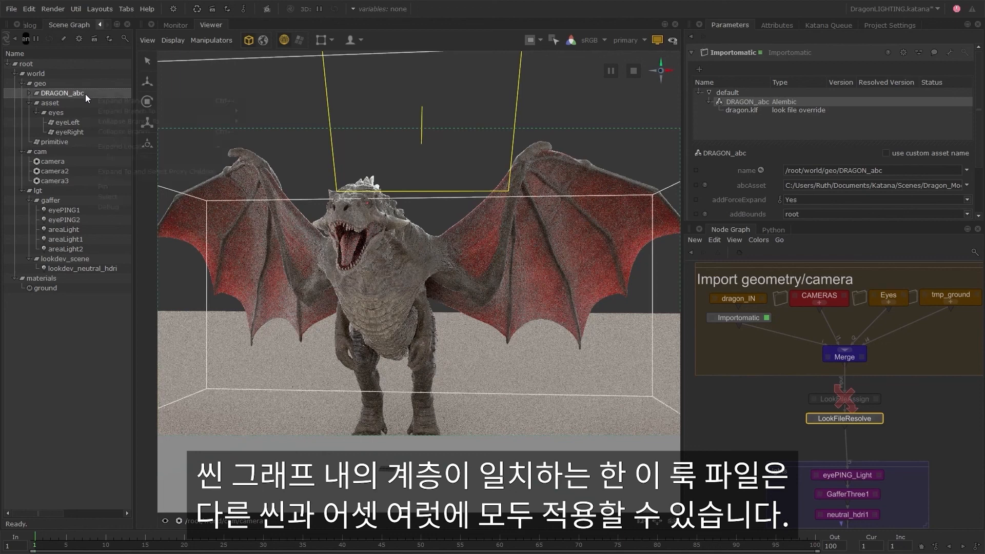
right_click(85, 94)
left_click(104, 102)
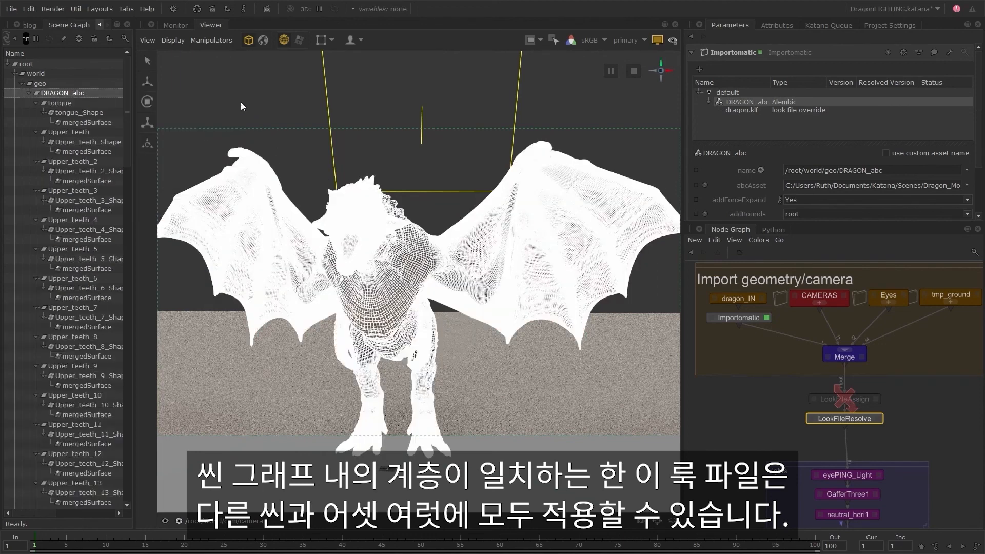
left_click(306, 150)
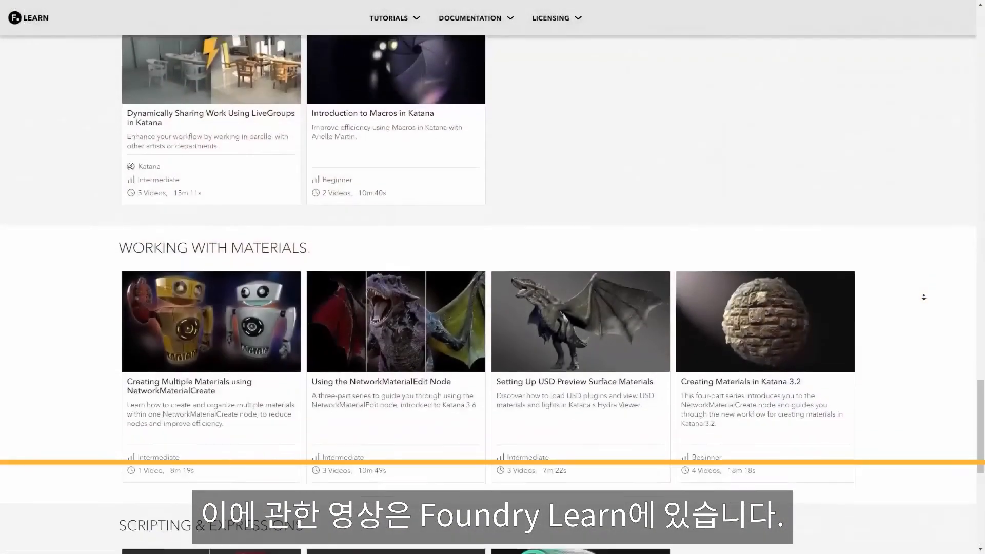
Step: On the Foundry Learn website, open the course "Using the NetworkMaterialEdit Node" under Working with Materials and view its overview
scroll(924, 297, "down", 2)
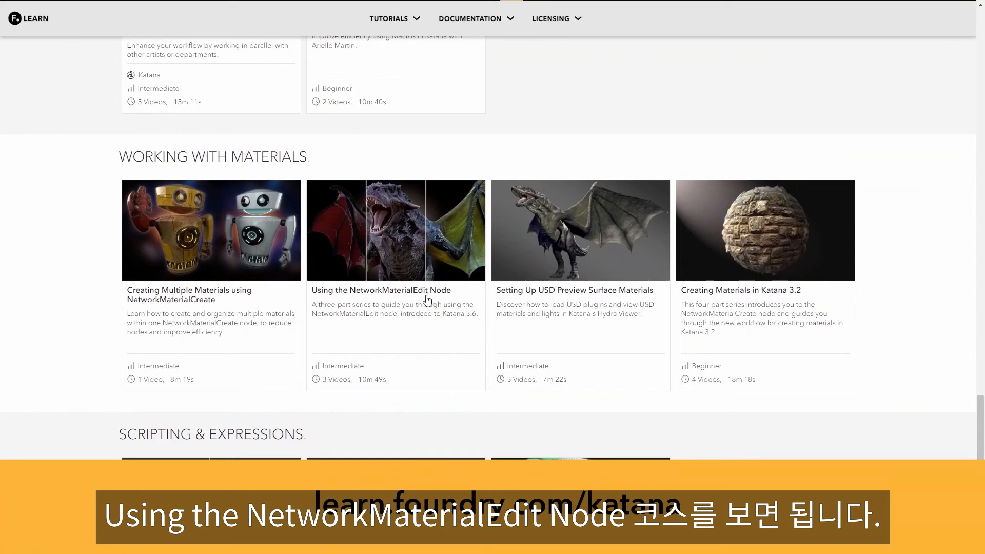
left_click(428, 300)
scroll(444, 330, "down", 4)
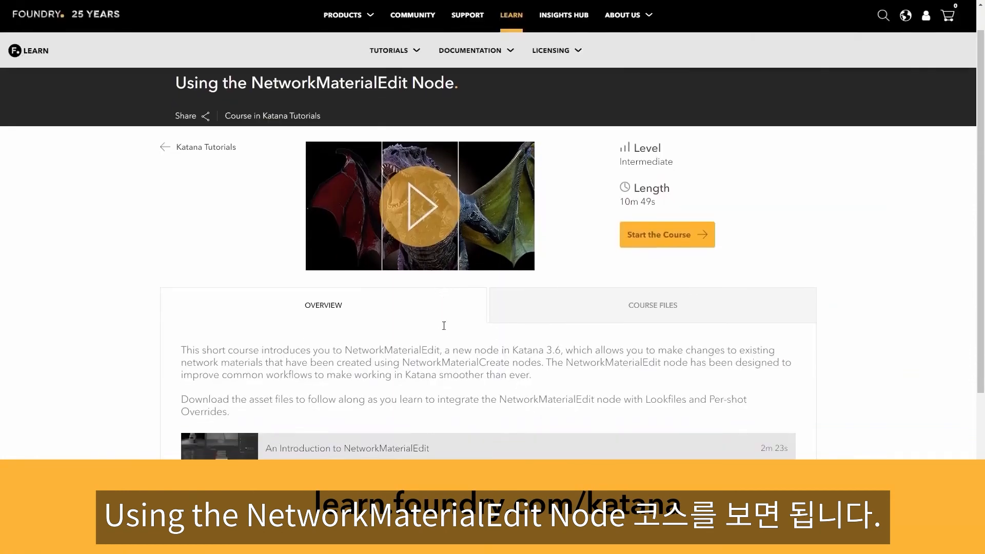